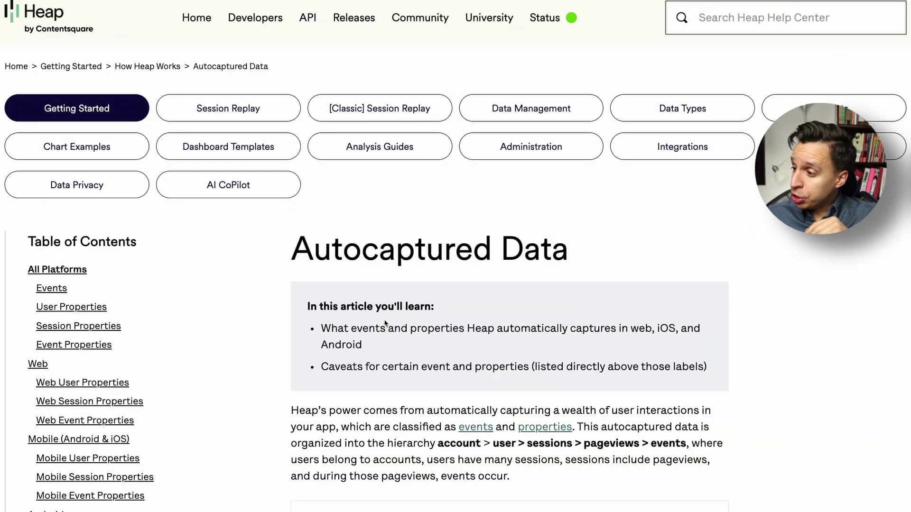
- Read the Autocaptured Data article's data hierarchy diagram, autocaptured event types and user properties for all platforms
scroll(385, 320, "down", 5)
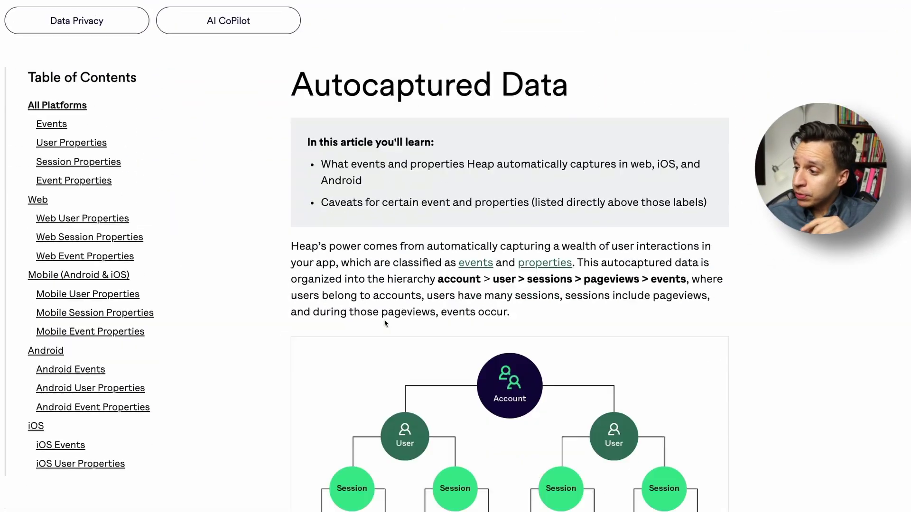
scroll(385, 321, "down", 1)
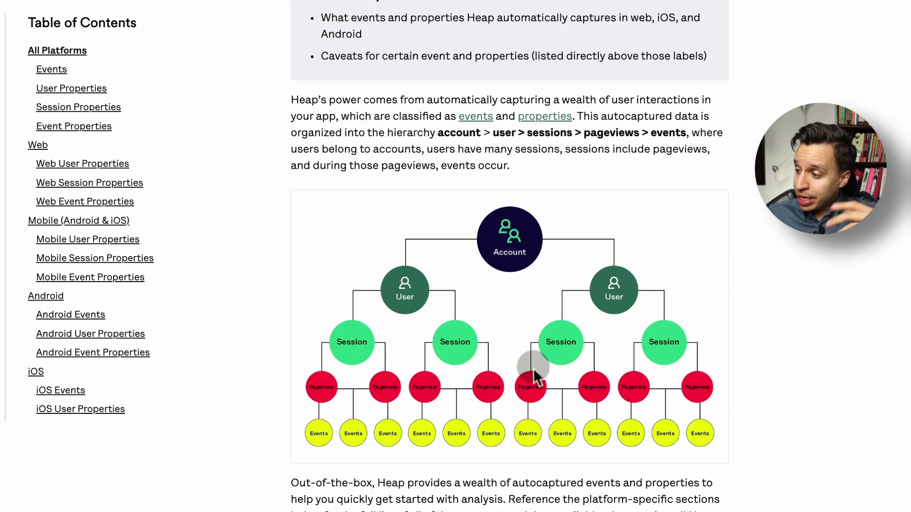
scroll(534, 375, "down", 15)
scroll(533, 368, "down", 10)
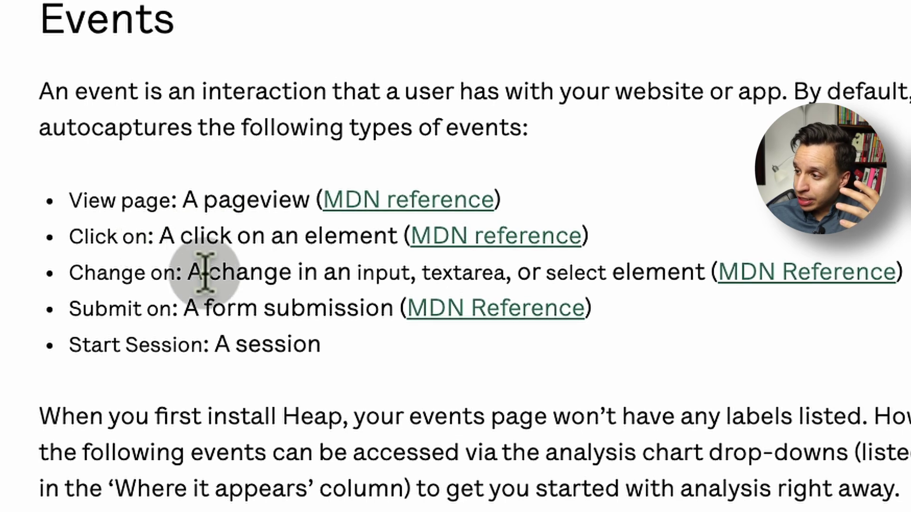
scroll(256, 299, "down", 1)
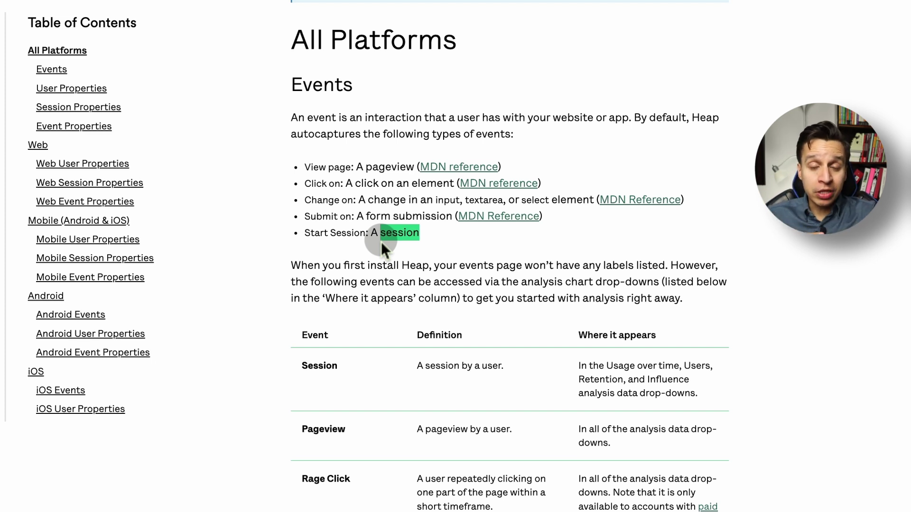
scroll(380, 241, "down", 15)
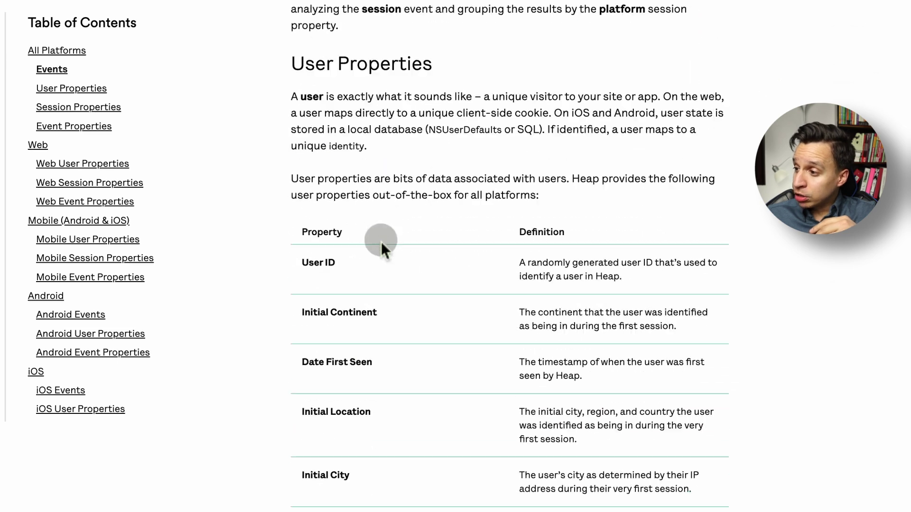
scroll(371, 199, "down", 10)
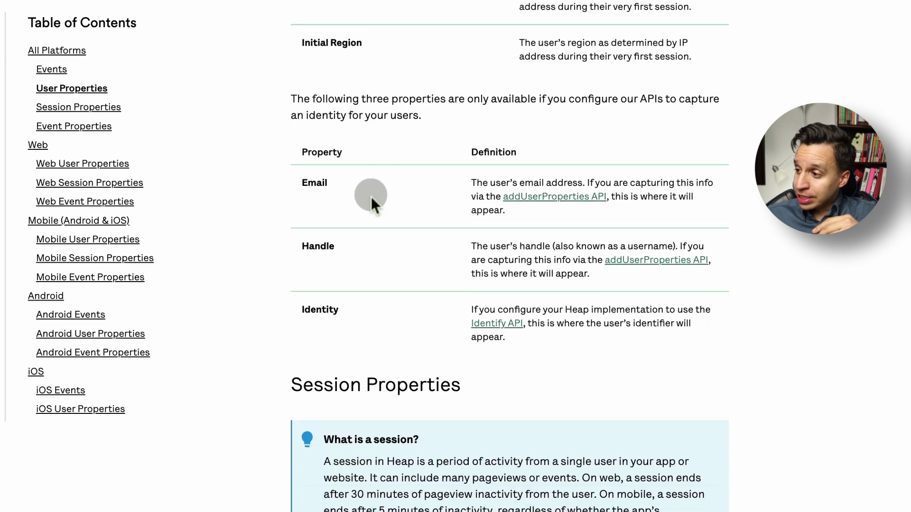
- Examine the session properties and the web user, session and event properties, including the initial UTM properties
scroll(366, 264, "down", 10)
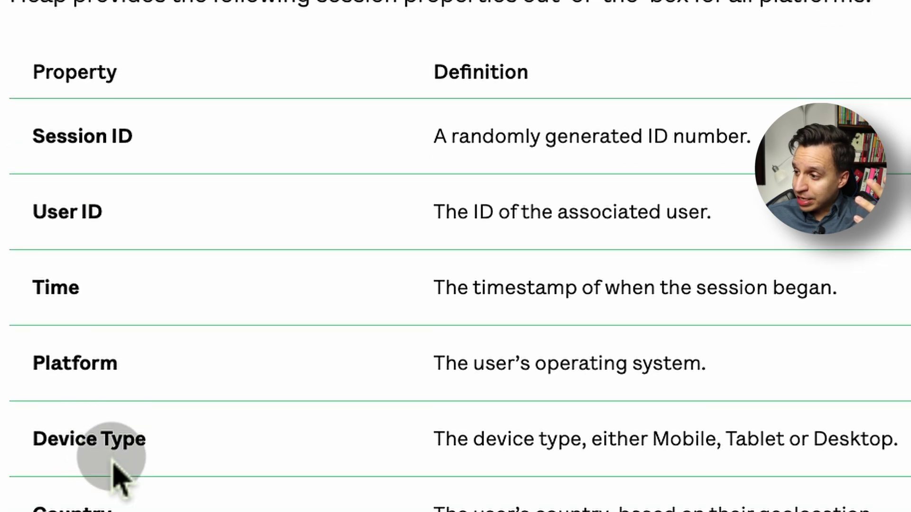
triple_click(113, 464)
scroll(81, 496, "down", 10)
scroll(323, 326, "down", 12)
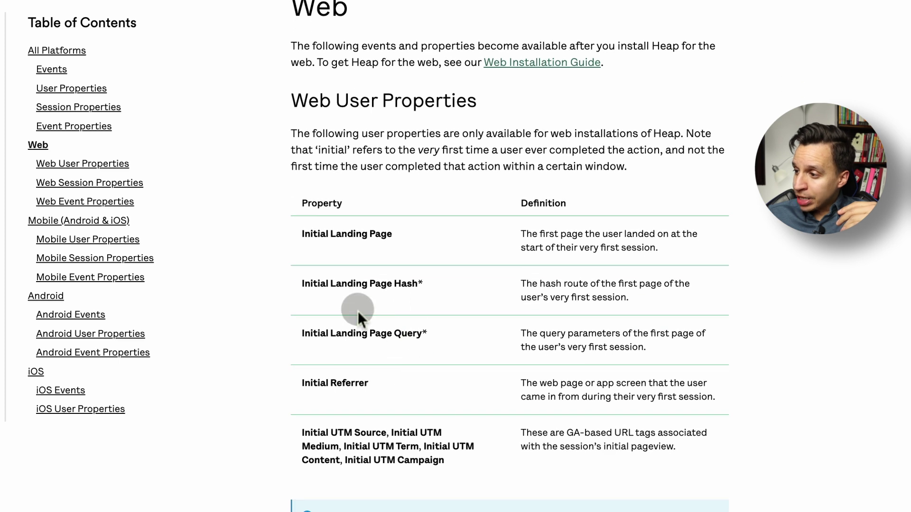
scroll(368, 413, "down", 7)
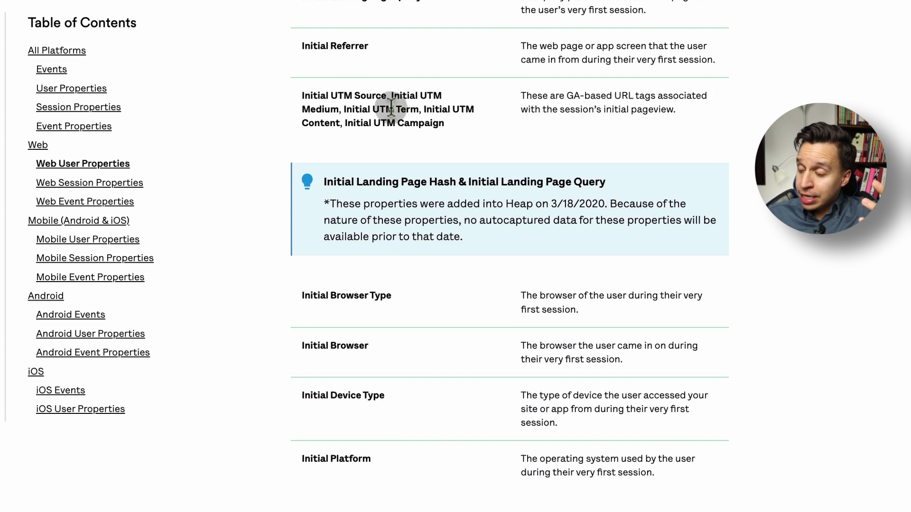
triple_click(390, 107)
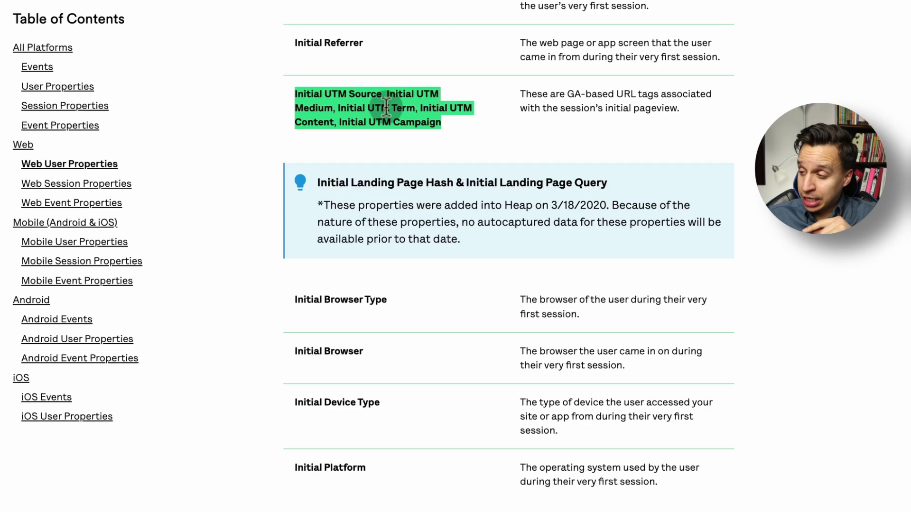
scroll(219, 59, "down", 6)
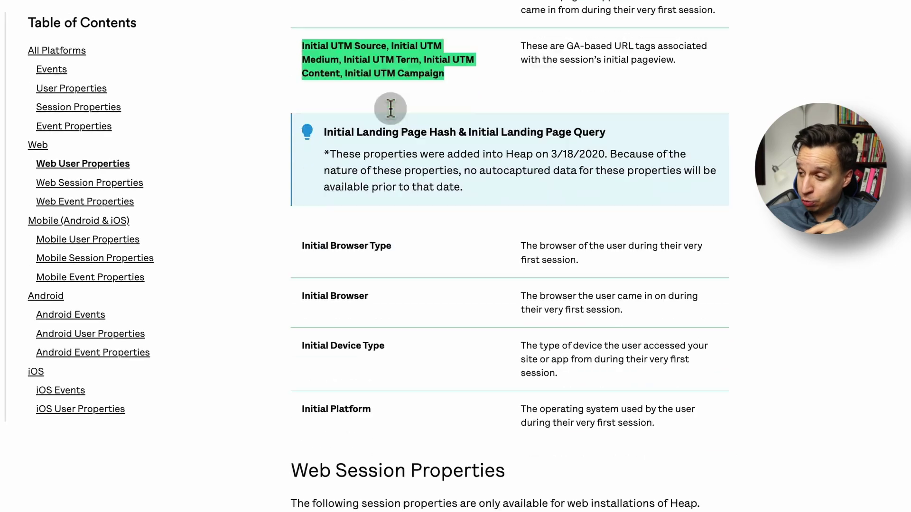
scroll(391, 110, "down", 20)
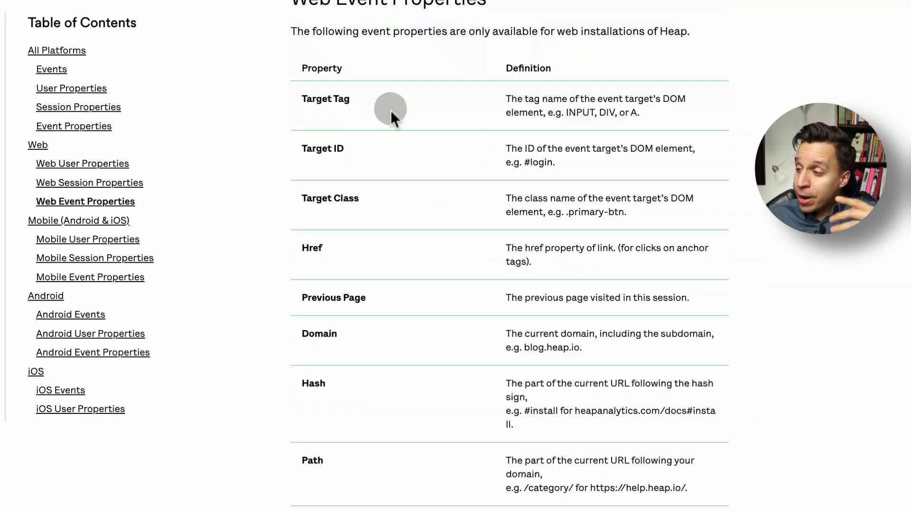
scroll(391, 110, "up", 20)
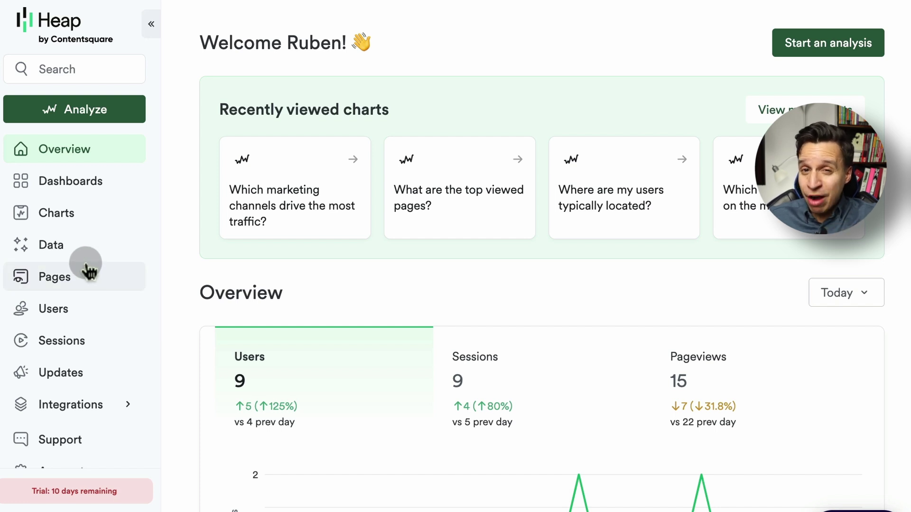
- Launch visual labeling from the data section on the prefilled website URL and try the Navigate site mode before returning to Label events
left_click(51, 253)
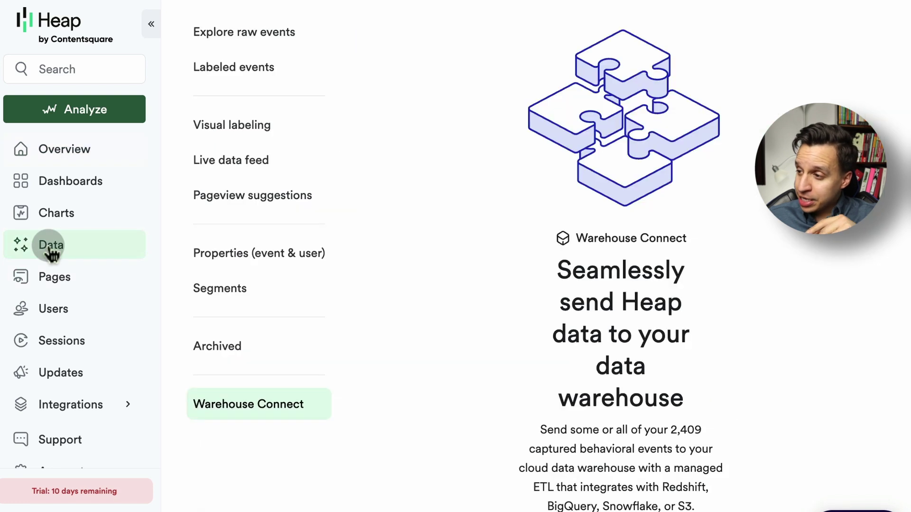
left_click(274, 51)
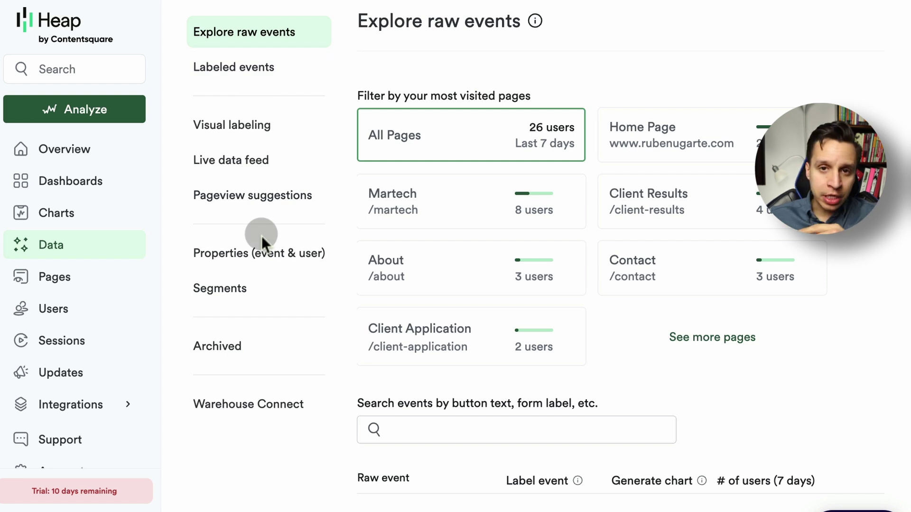
left_click(267, 130)
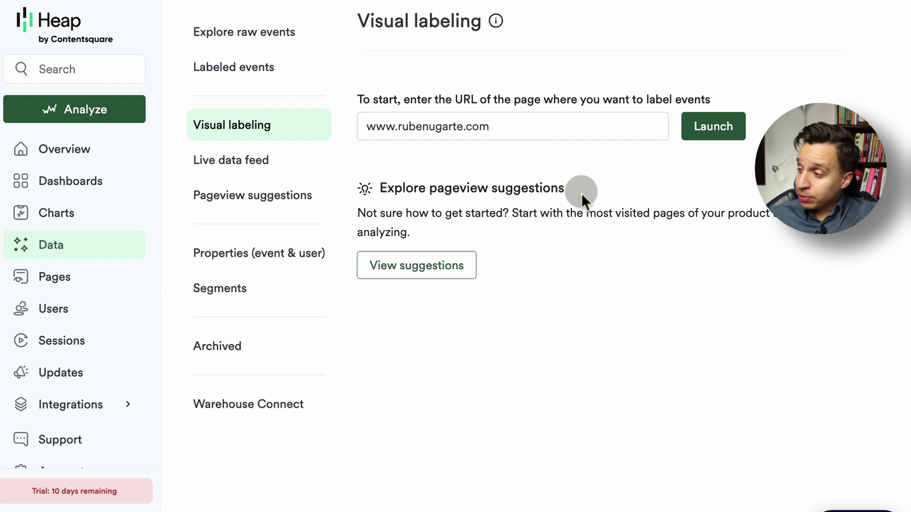
left_click(730, 135)
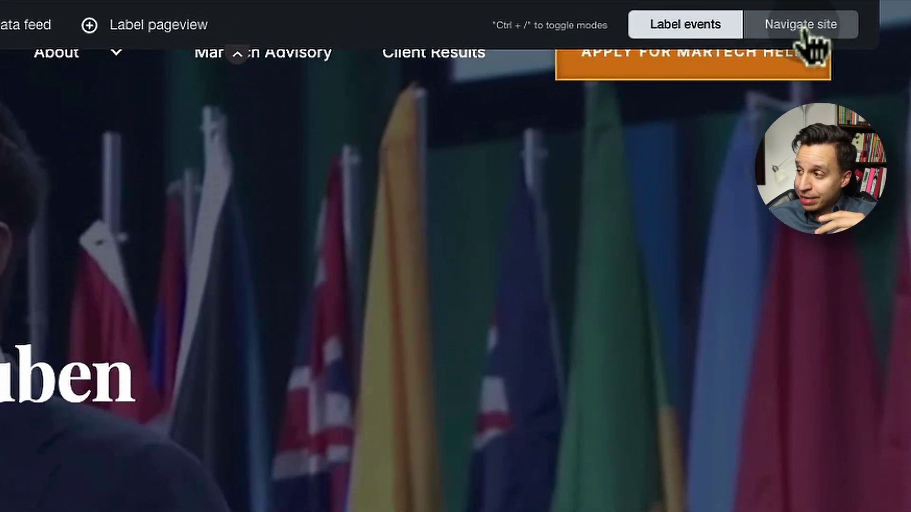
left_click(803, 26)
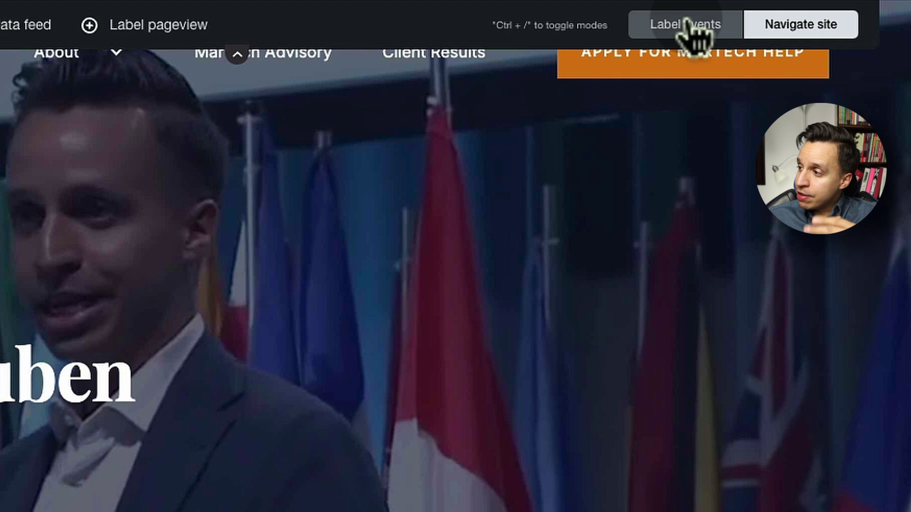
left_click(690, 25)
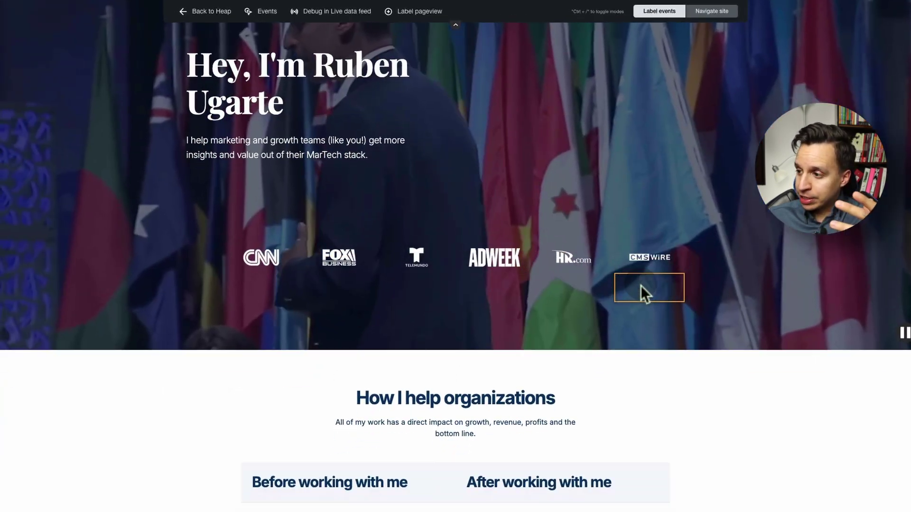
- Select a client testimonial video thumbnail to inspect its click event criteria and the label event form, leaving the form without saving
scroll(640, 285, "down", 1)
scroll(466, 150, "up", 2)
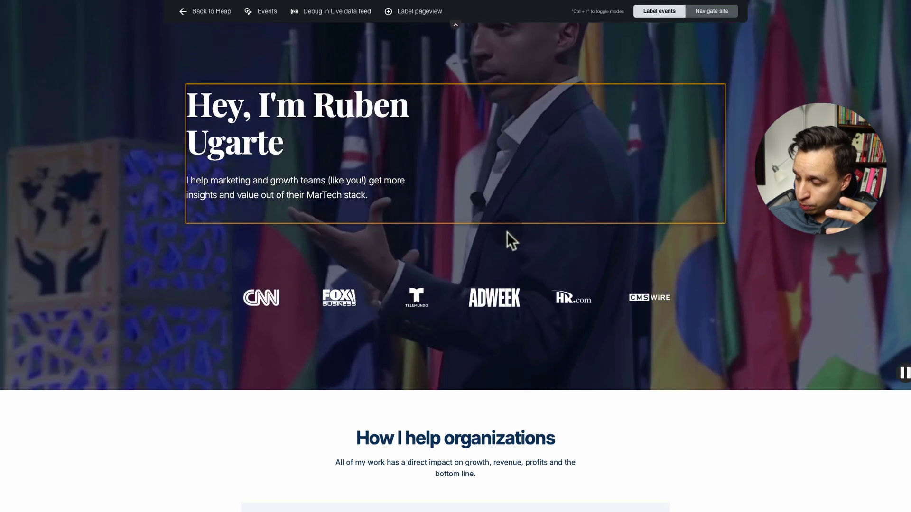
scroll(480, 218, "down", 10)
scroll(480, 218, "down", 1)
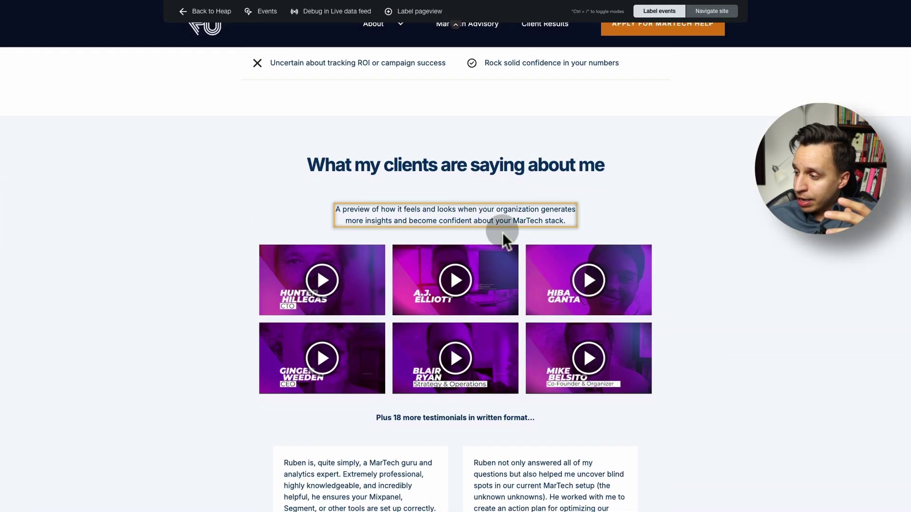
left_click(491, 284)
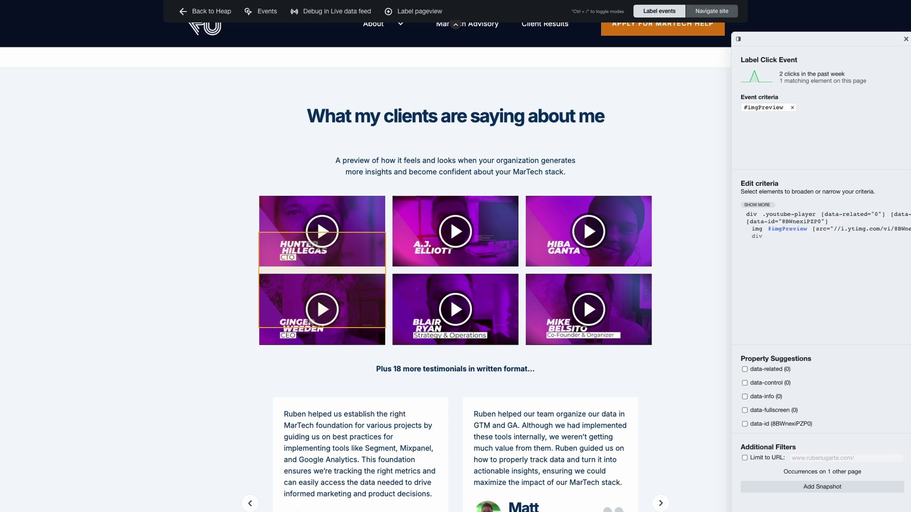
left_click(848, 448)
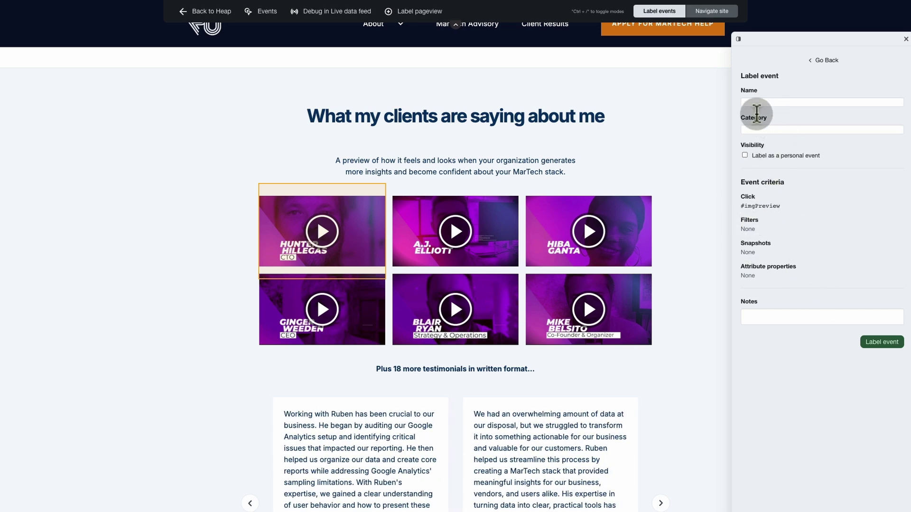
left_click(819, 62)
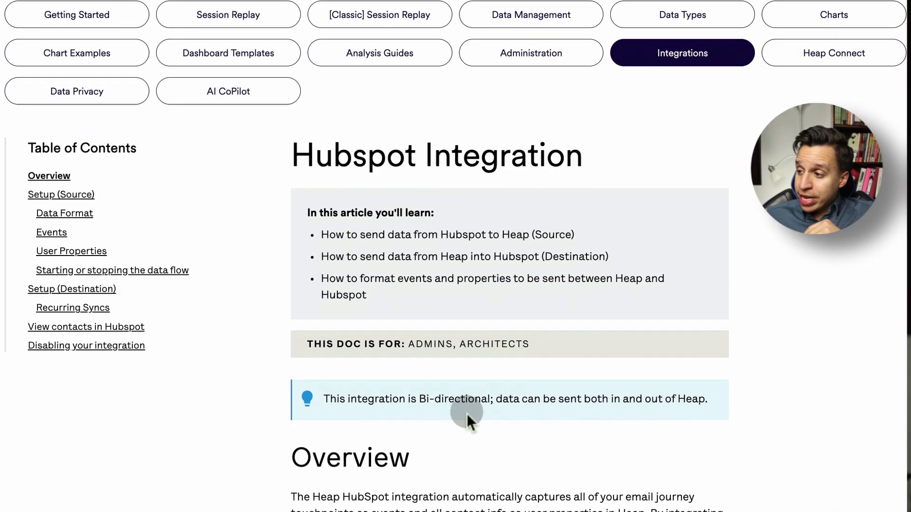
- Read the Hubspot Integration article's overview and its Setup (Source) section
scroll(466, 414, "down", 1)
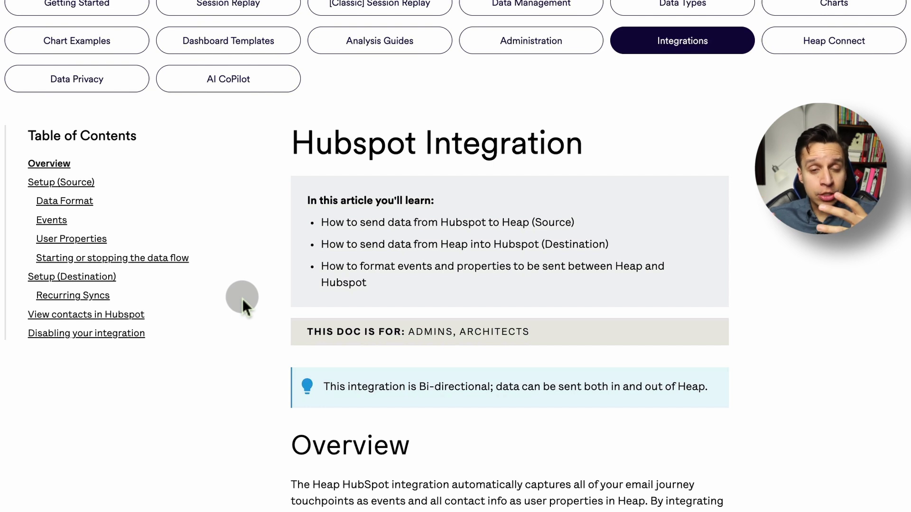
scroll(242, 298, "down", 3)
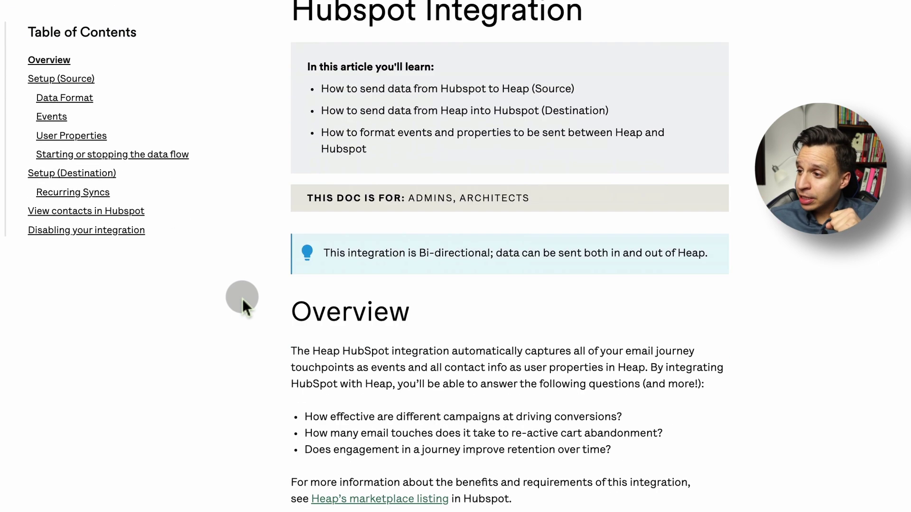
left_click(78, 82)
scroll(509, 336, "down", 10)
scroll(508, 336, "down", 2)
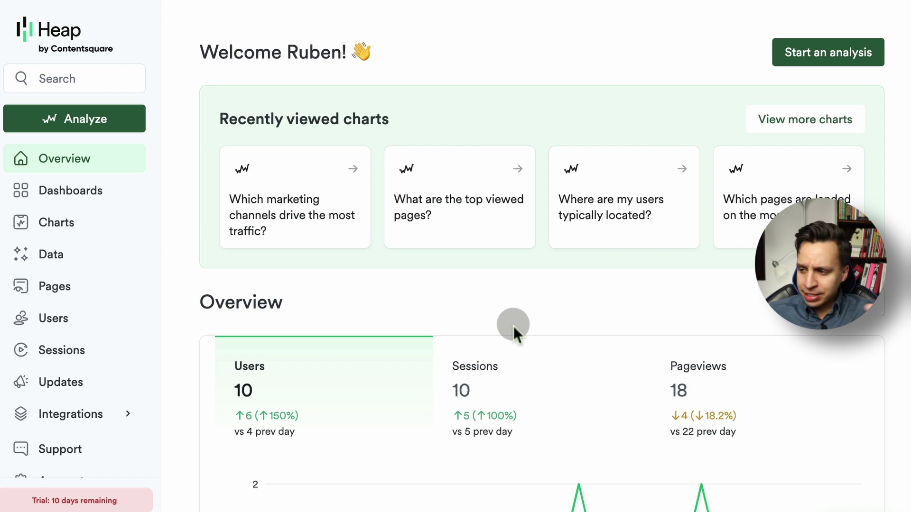
- Review the overview page's user, session and pageview metrics, marketing channel chart and user location chart
scroll(513, 326, "down", 2)
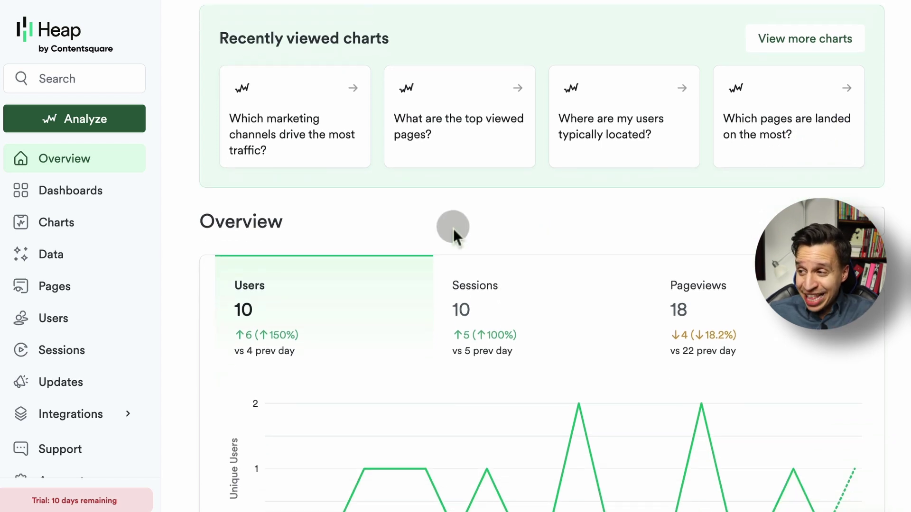
scroll(515, 205, "down", 4)
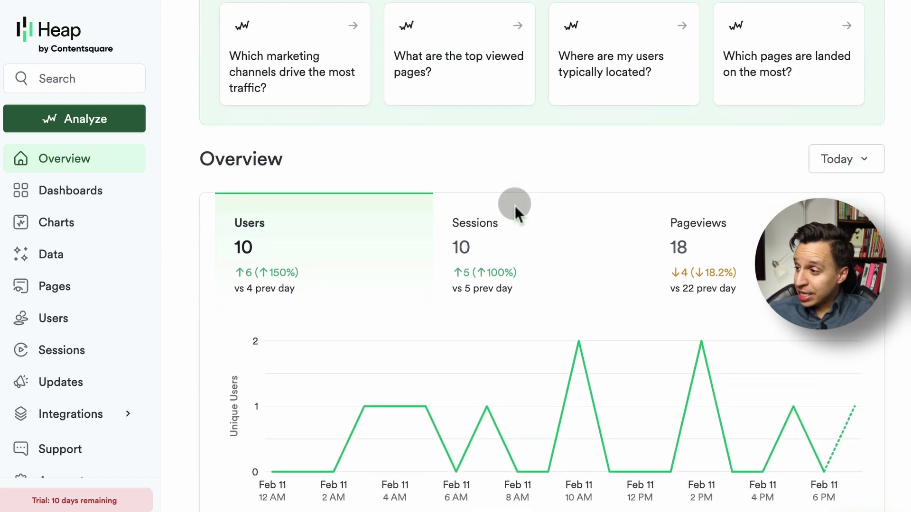
scroll(447, 420, "down", 10)
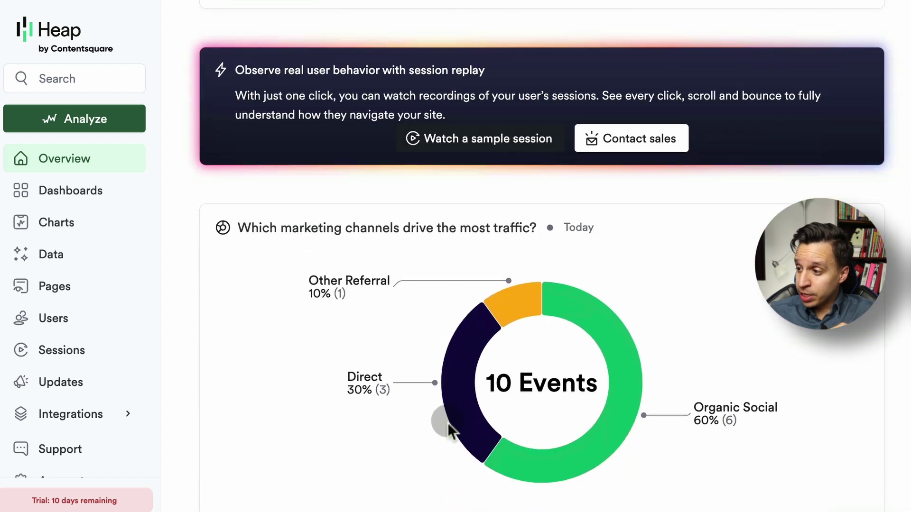
scroll(573, 297, "down", 8)
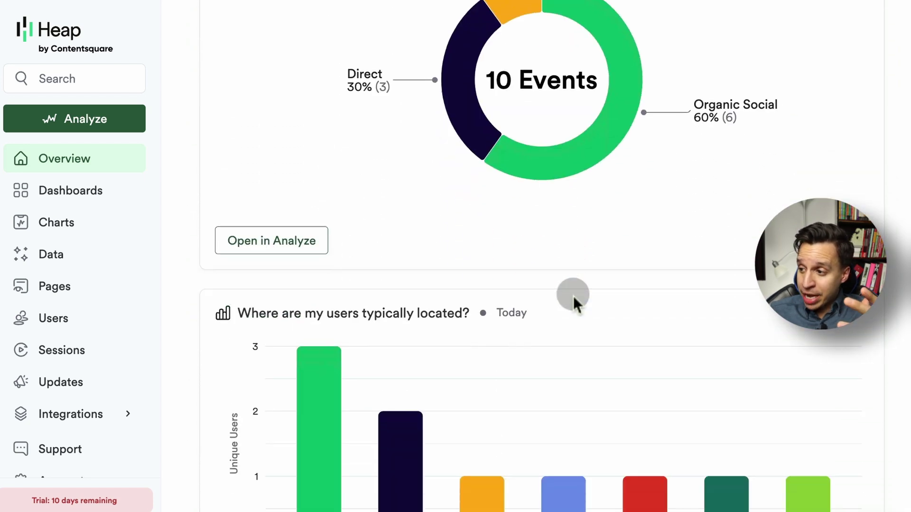
- Open the Basic overview dashboard and review its charts on top viewed pages, marketing channels and landing pages
left_click(106, 192)
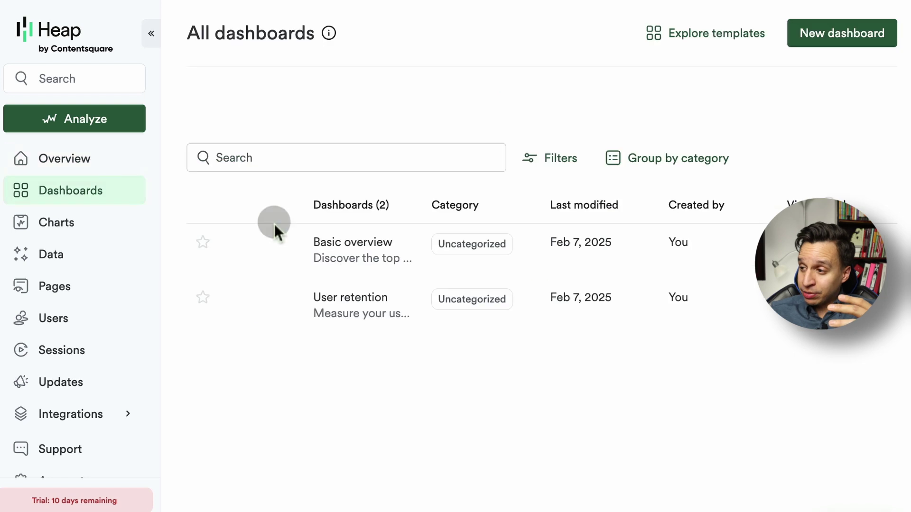
left_click(386, 255)
scroll(442, 352, "down", 6)
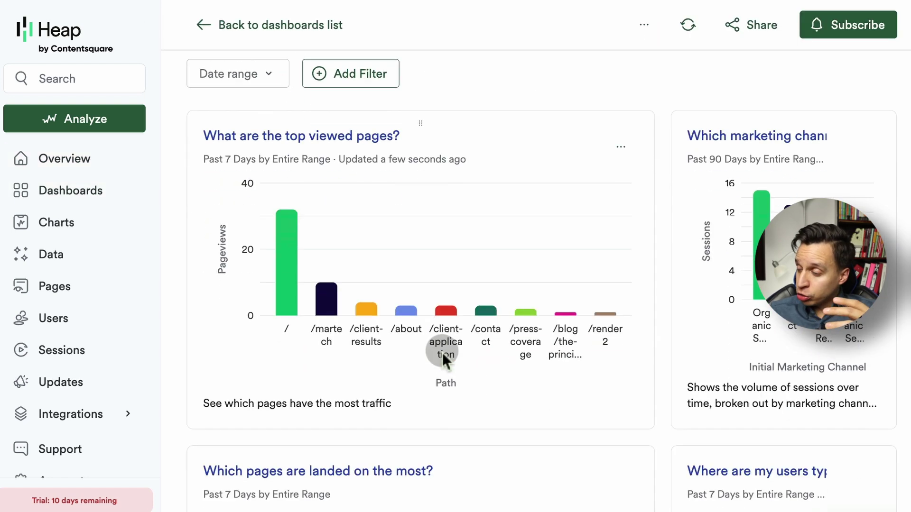
scroll(442, 352, "up", 6)
- Start a new analysis from the overview page and look at the additional chart types, Retention and Influence
left_click(78, 163)
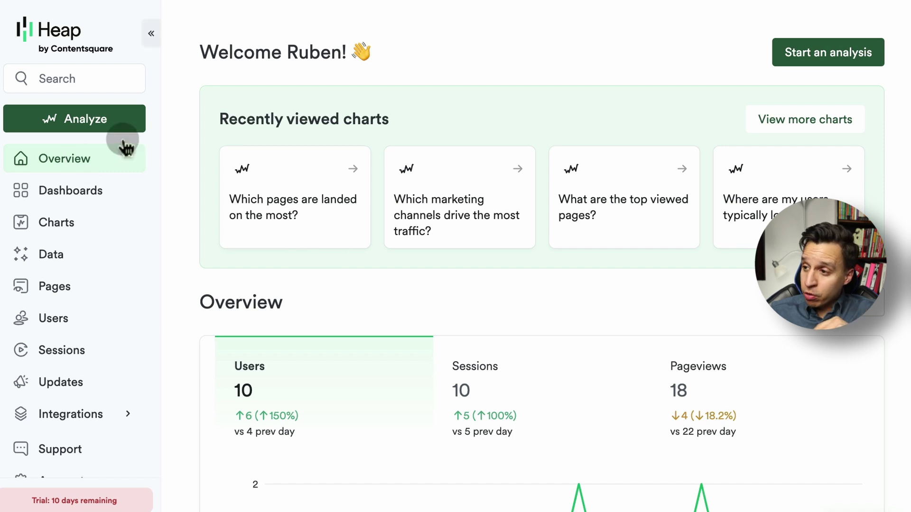
left_click(71, 125)
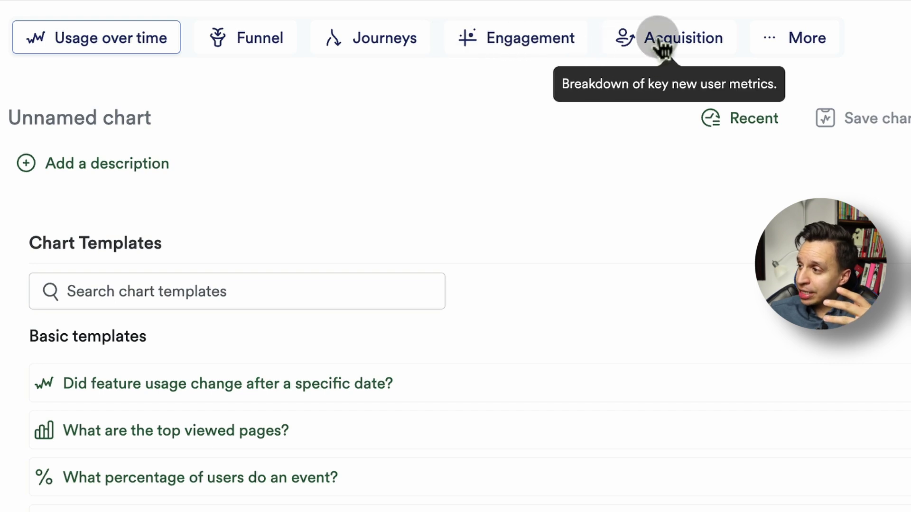
left_click(809, 47)
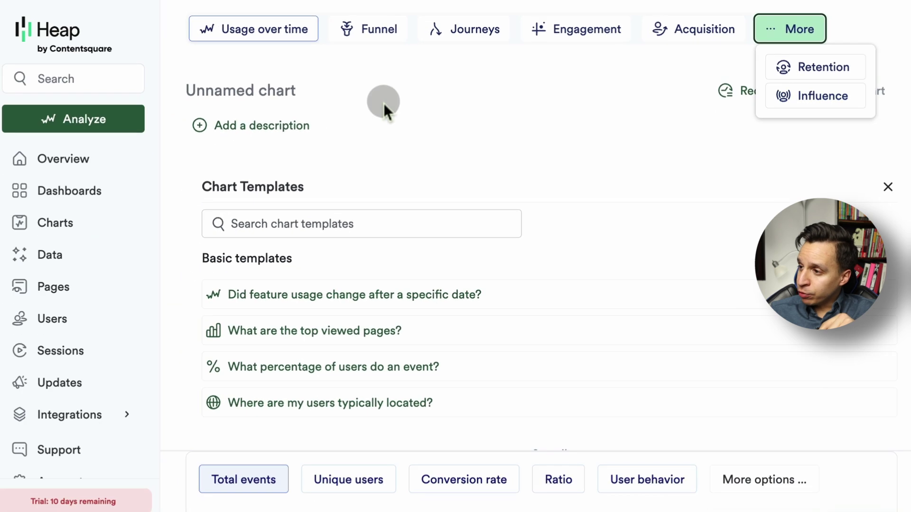
left_click(383, 104)
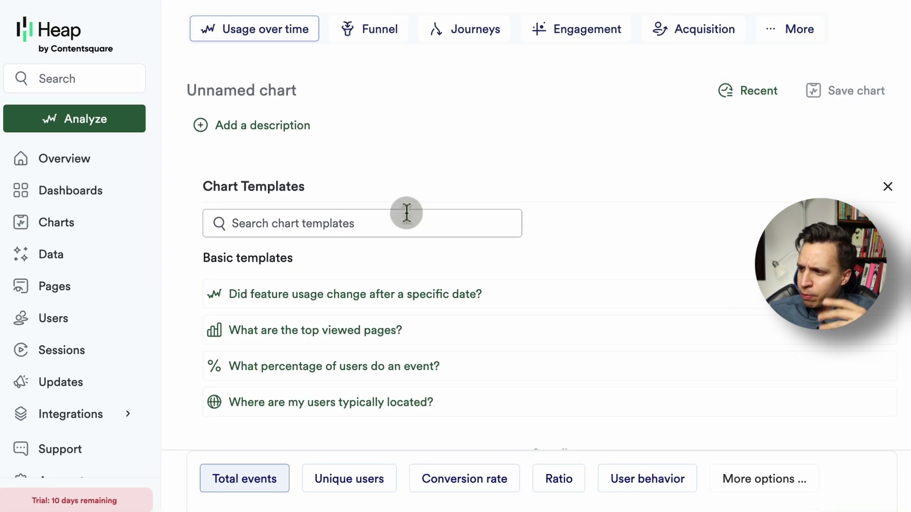
- Skim the basic chart templates and choose Session as the event for the total events usage chart
scroll(352, 175, "down", 1)
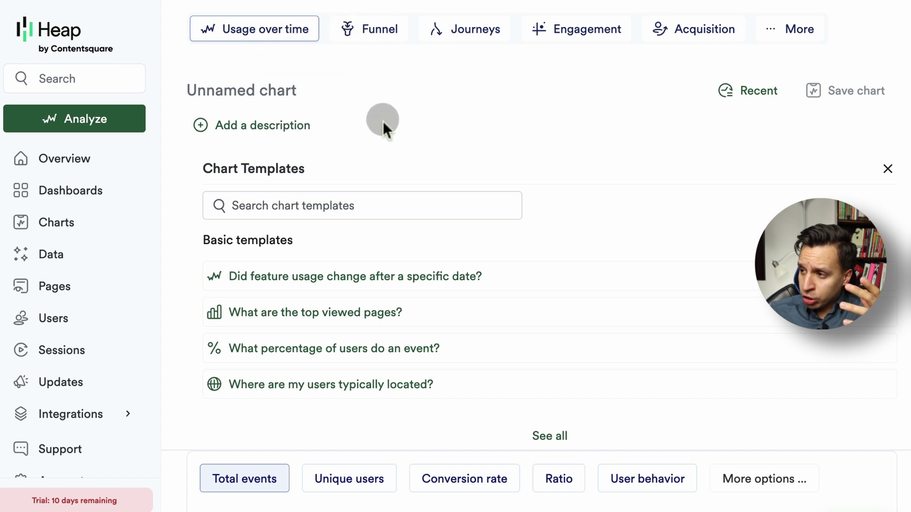
scroll(484, 483, "down", 2)
scroll(484, 483, "up", 3)
scroll(263, 284, "down", 3)
scroll(270, 275, "up", 2)
left_click(275, 245)
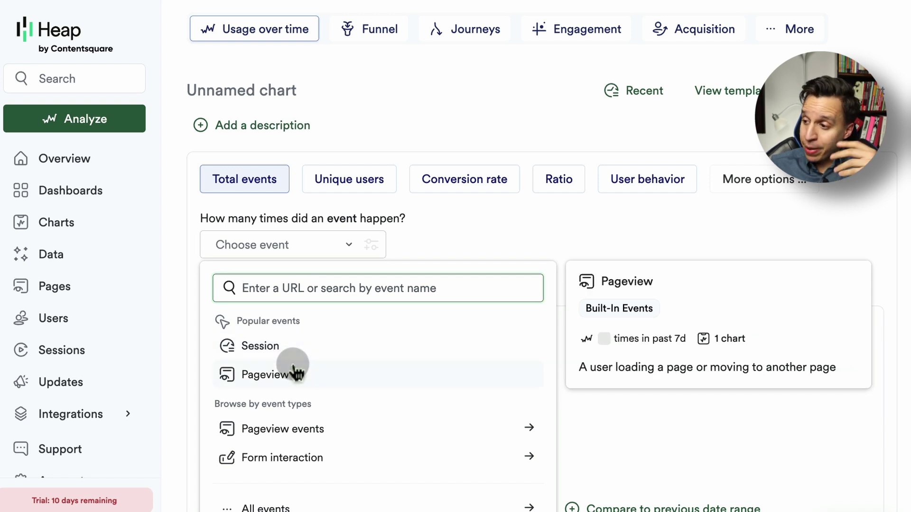
left_click(293, 350)
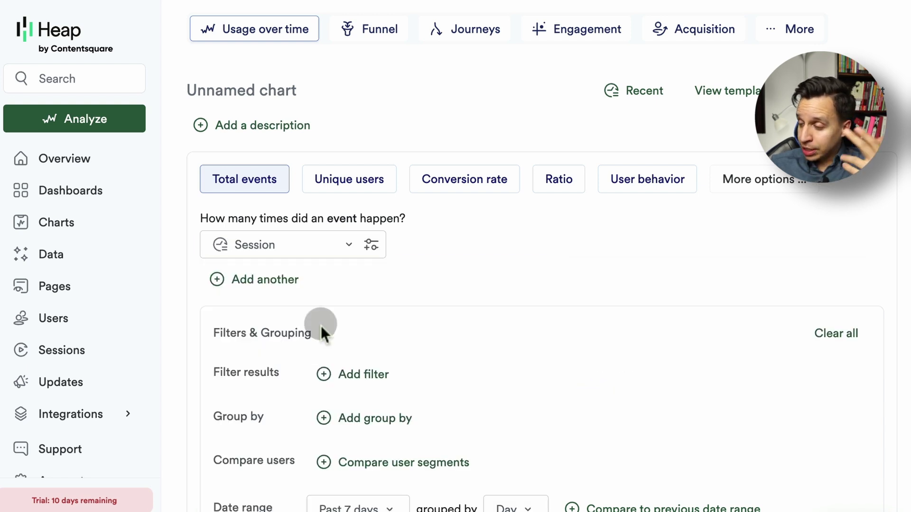
- Add a blank results filter and browse its segment, behavioral, user and session properties without choosing one
scroll(348, 300, "down", 2)
left_click(347, 307)
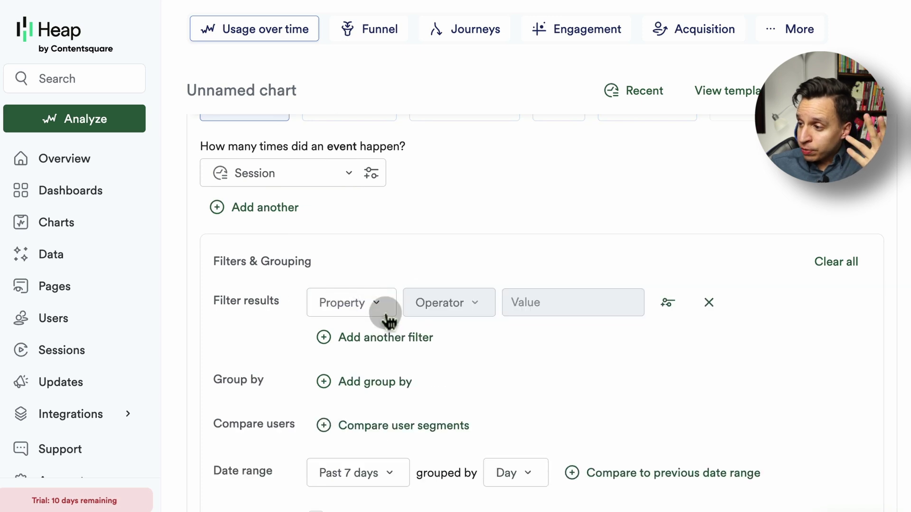
scroll(436, 418, "down", 5)
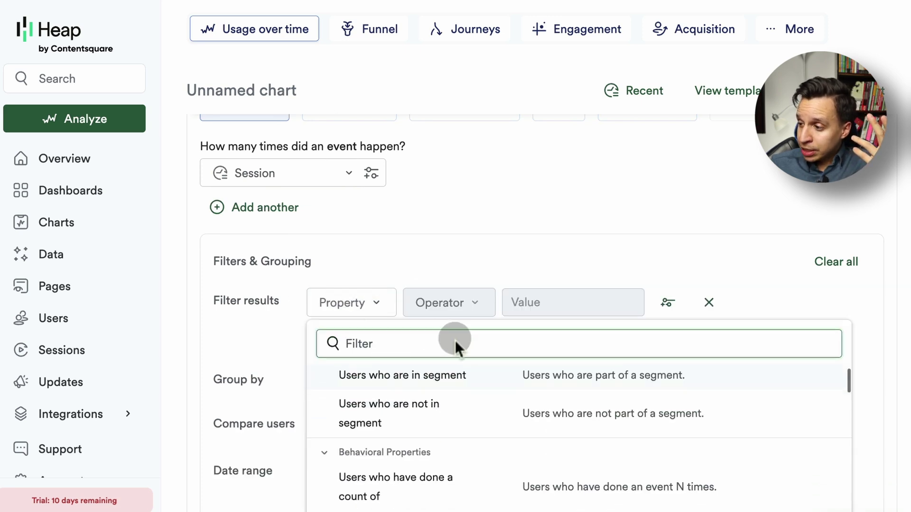
scroll(438, 417, "down", 12)
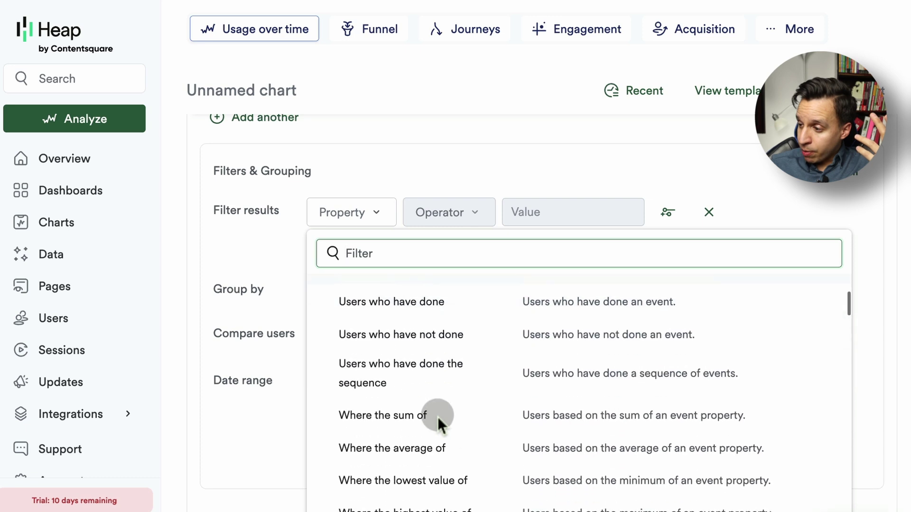
scroll(437, 417, "down", 5)
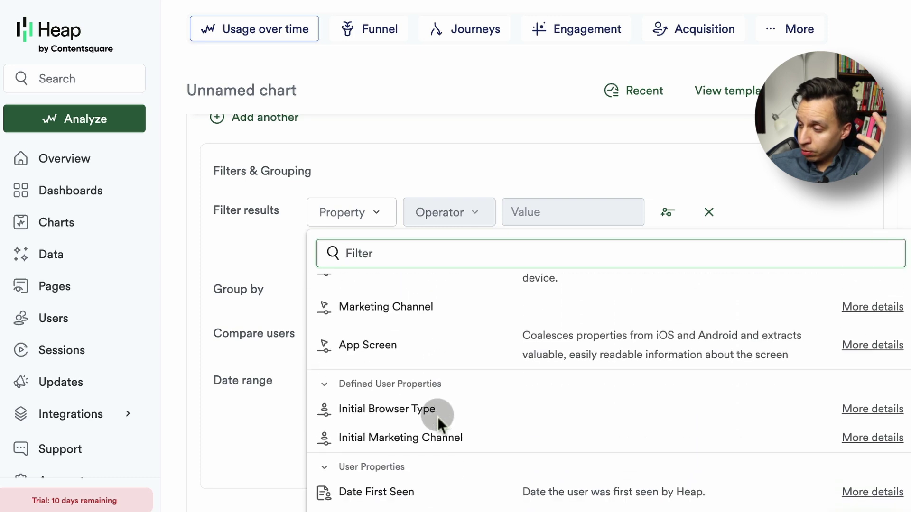
scroll(396, 356, "down", 10)
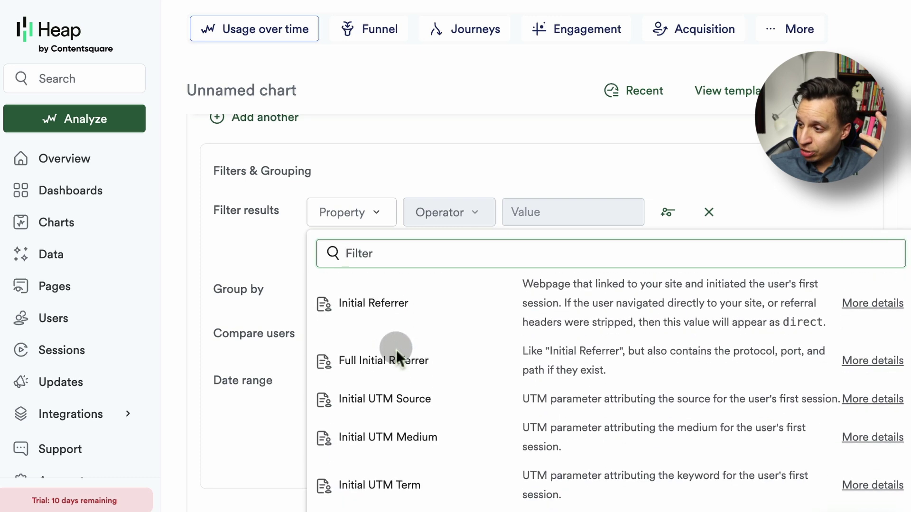
scroll(394, 420, "down", 10)
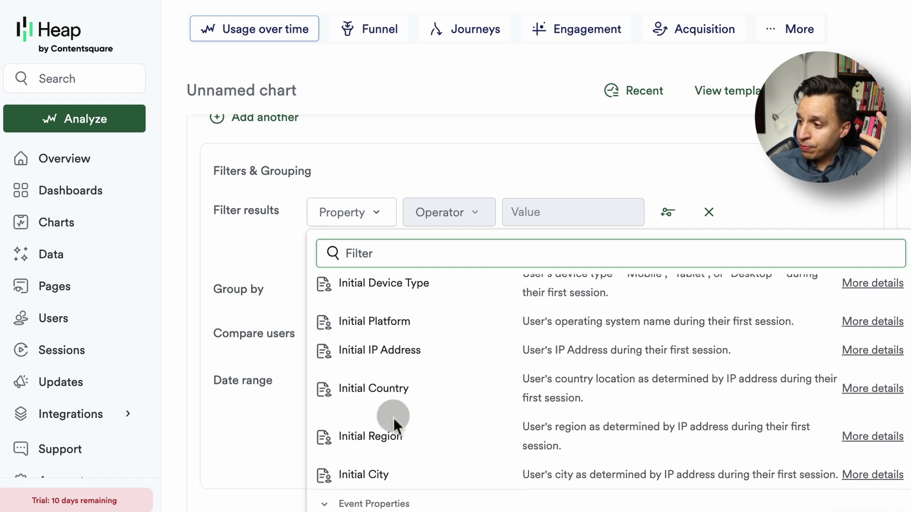
scroll(394, 417, "down", 3)
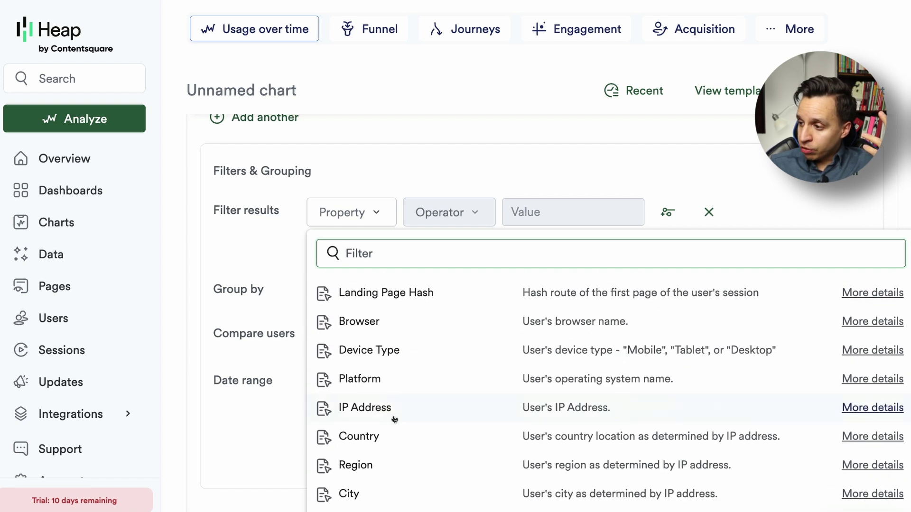
left_click(399, 145)
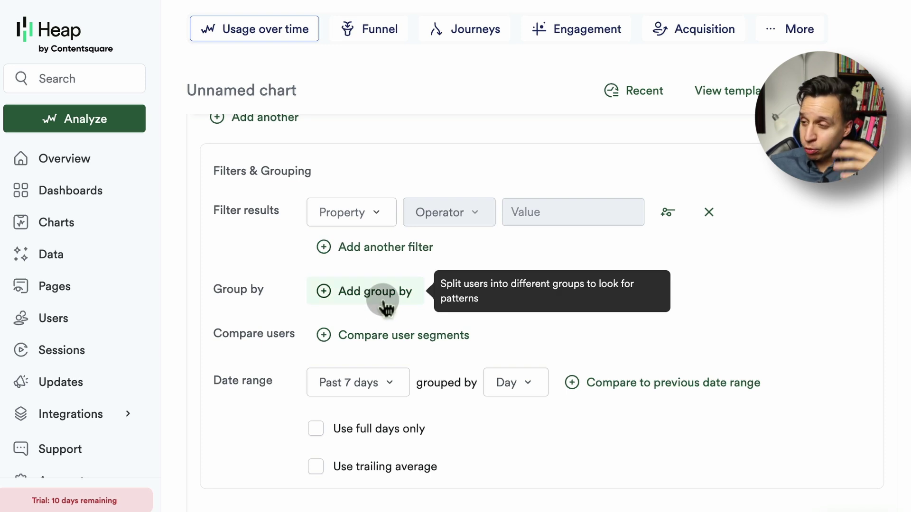
- Group the session chart by the Initial Country user property
scroll(384, 306, "up", 3)
left_click(366, 358)
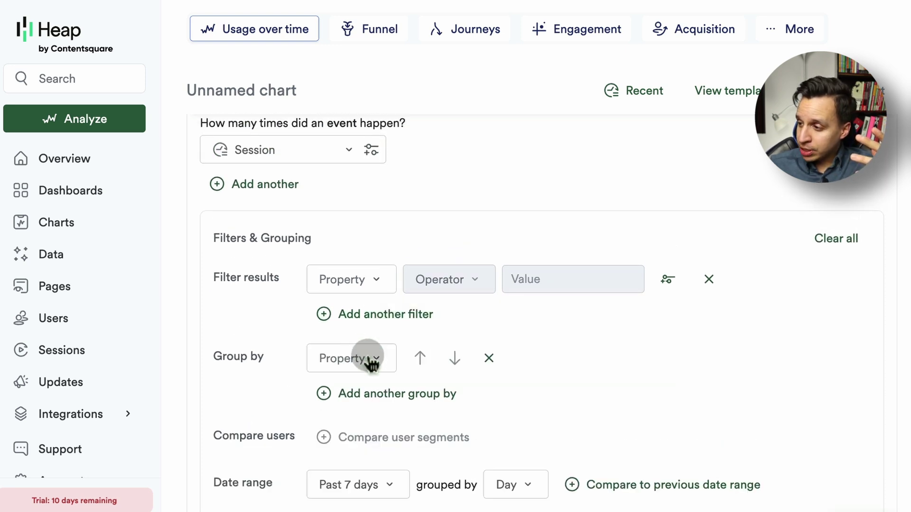
scroll(354, 319, "down", 1)
type("count")
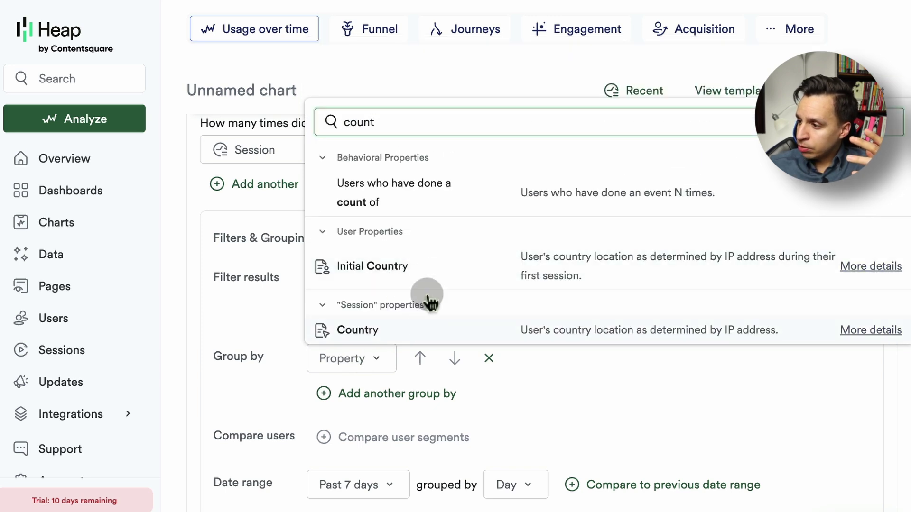
left_click(430, 268)
- Look at the chart's date range options and generate the session results grouped by initial country
scroll(400, 375, "down", 3)
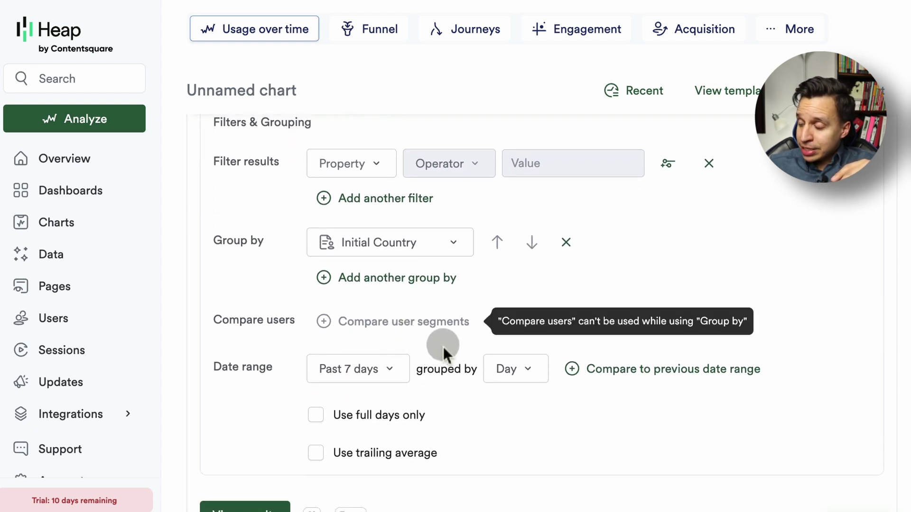
left_click(365, 371)
left_click(510, 402)
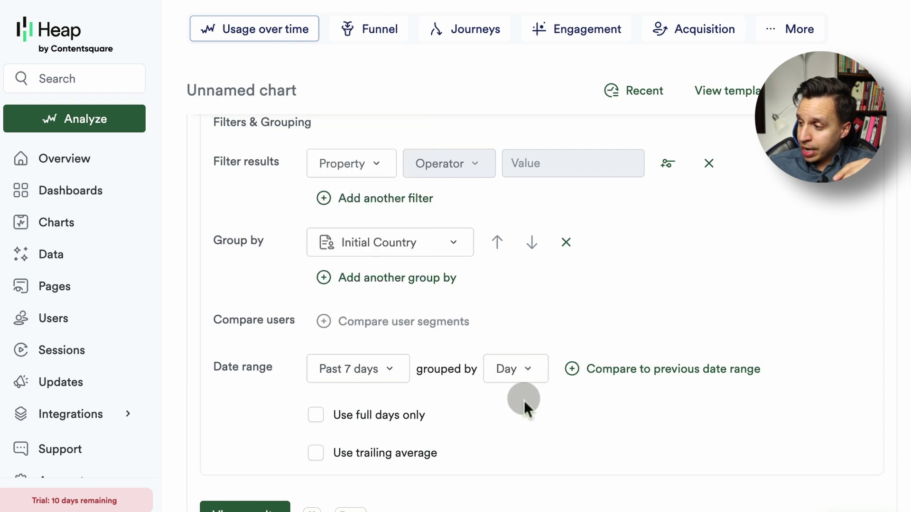
scroll(500, 414, "down", 1)
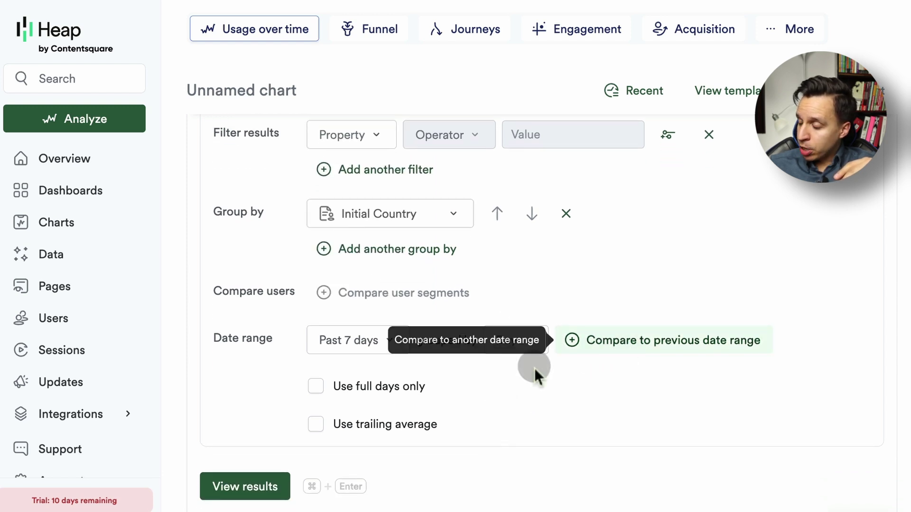
scroll(378, 456, "up", 3)
scroll(377, 455, "down", 3)
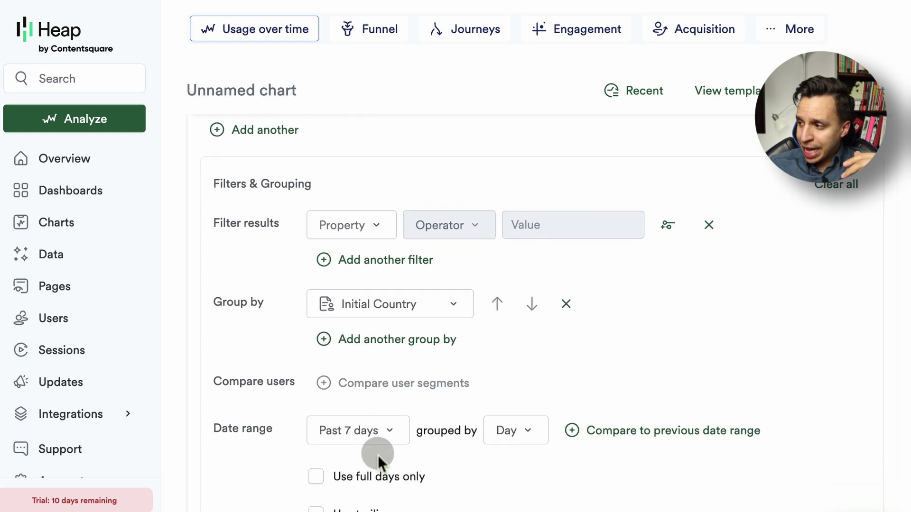
left_click(245, 503)
scroll(506, 304, "down", 6)
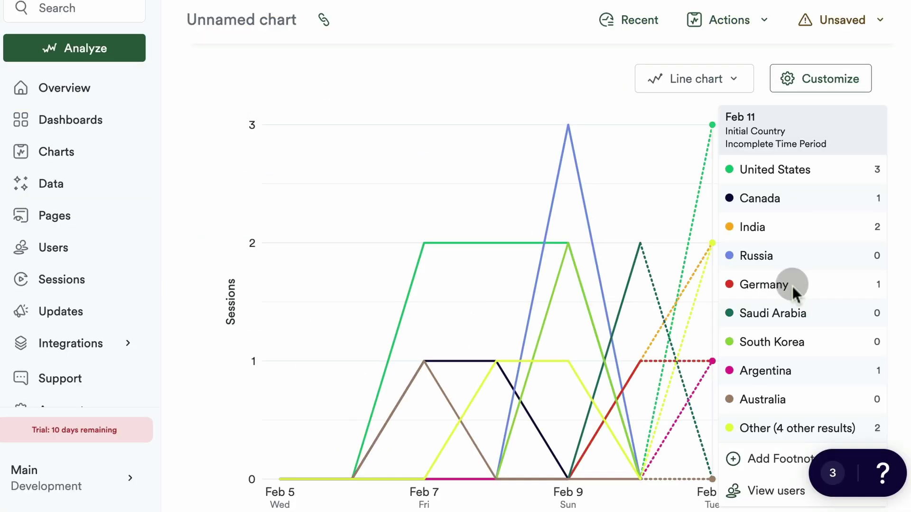
- Review the available chart types, the axis, visibility and label customization settings, and the chart's export and duplicate actions
left_click(703, 79)
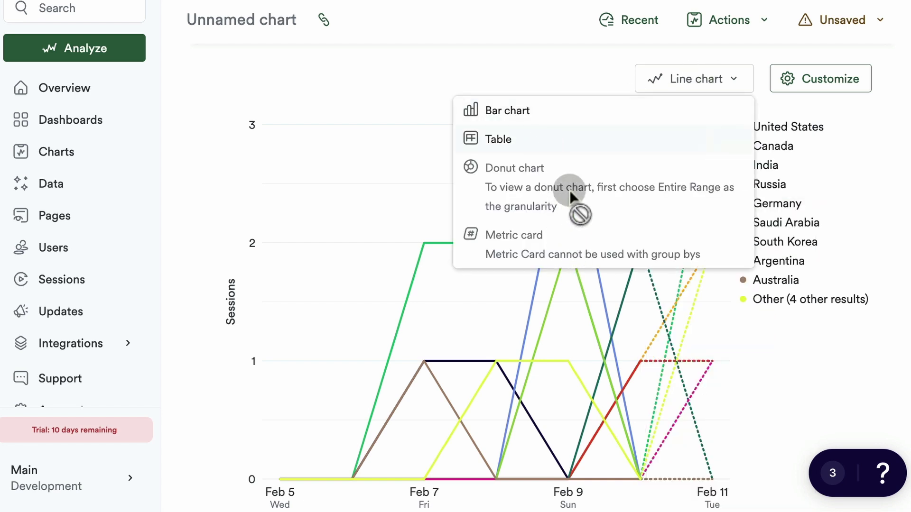
left_click(820, 91)
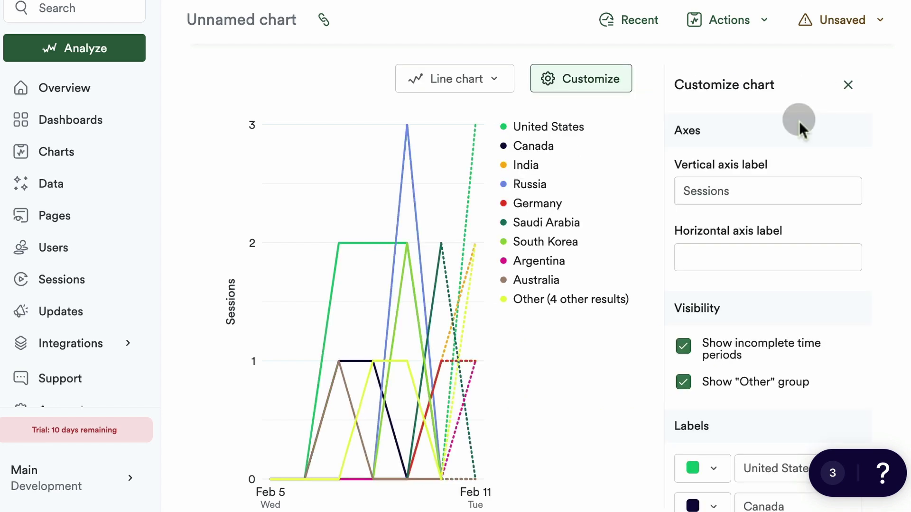
scroll(759, 244, "down", 4)
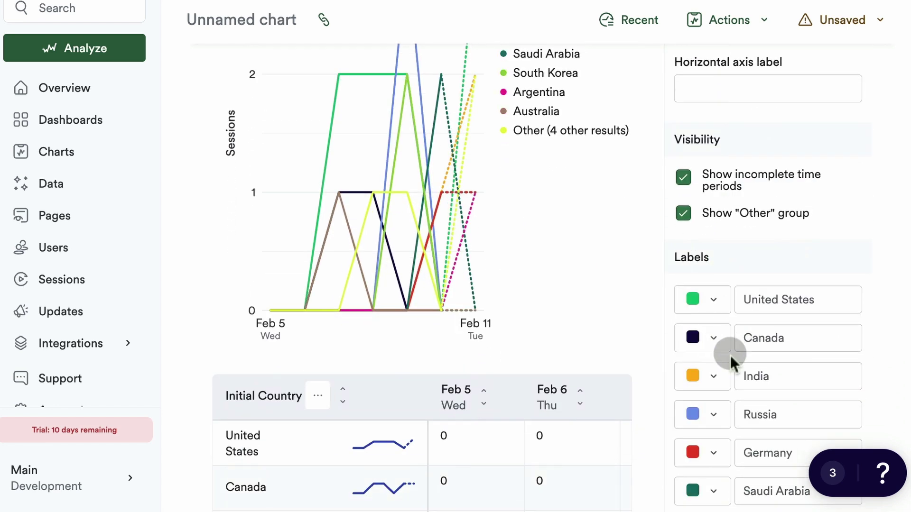
scroll(731, 339, "down", 8)
scroll(744, 360, "up", 4)
scroll(740, 363, "up", 3)
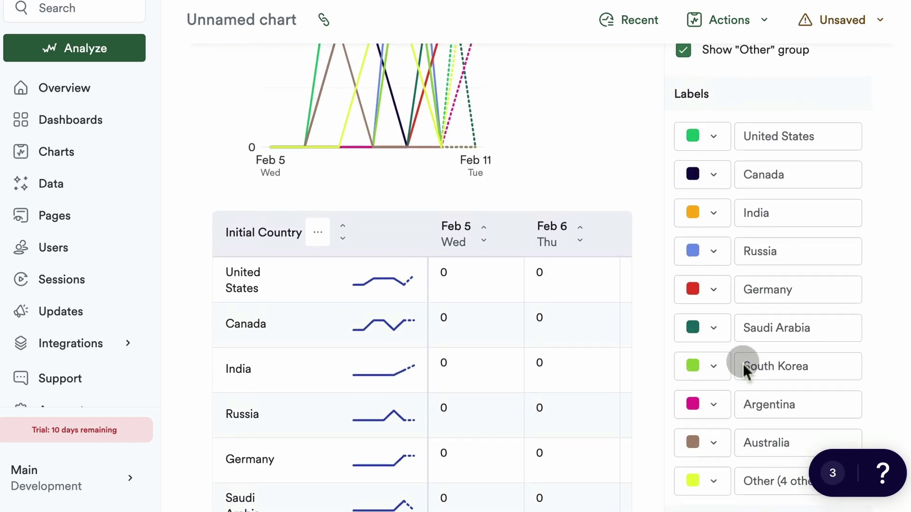
key("Escape")
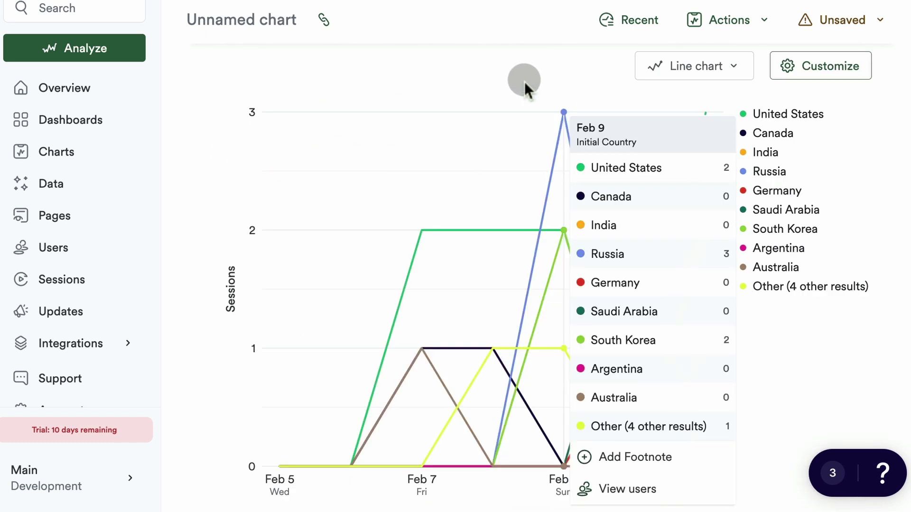
left_click(733, 28)
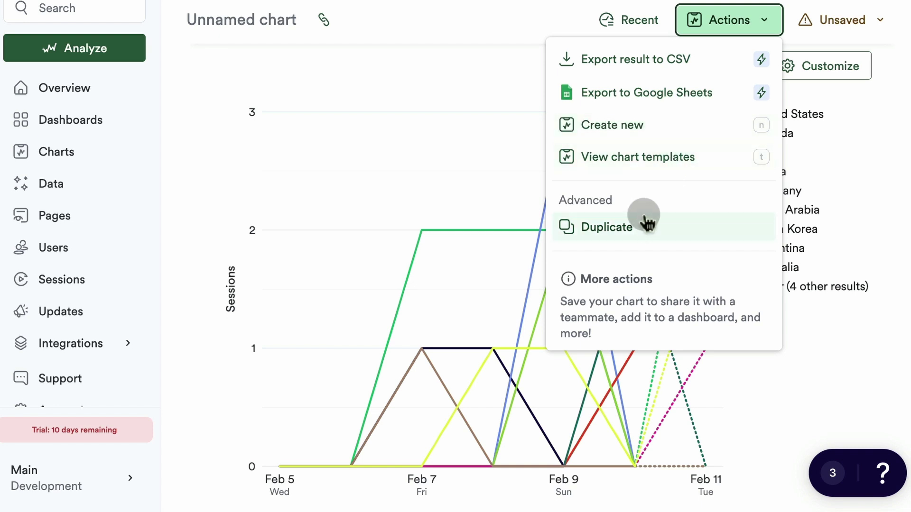
left_click(446, 68)
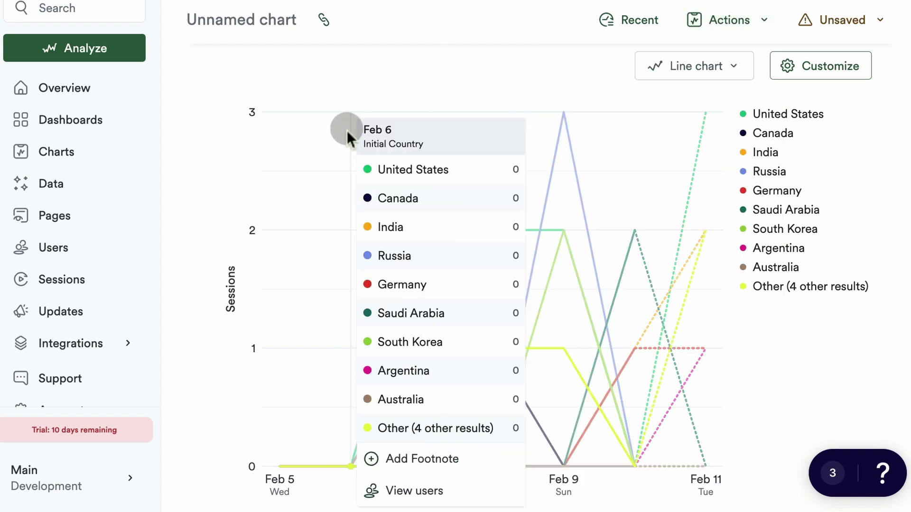
- Preview the Ratio and User behavior measures for the usage over time chart
scroll(346, 130, "up", 5)
scroll(295, 110, "up", 8)
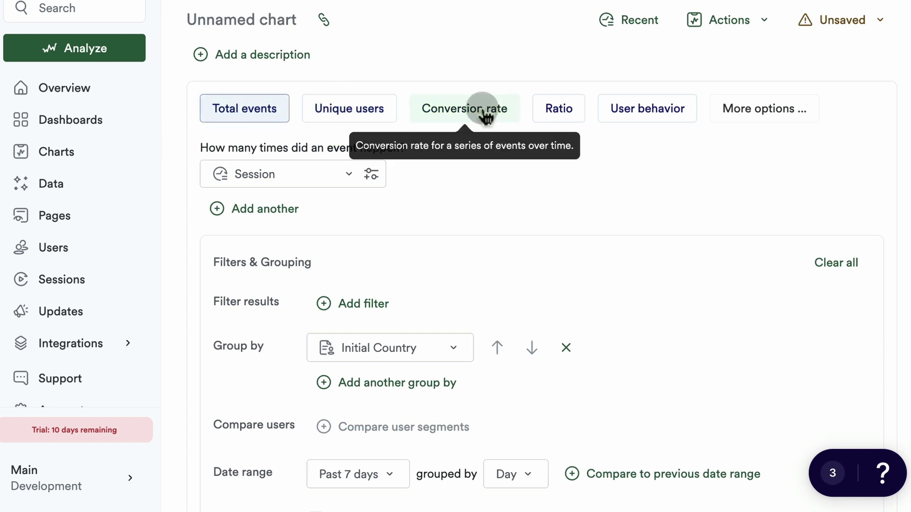
left_click(564, 116)
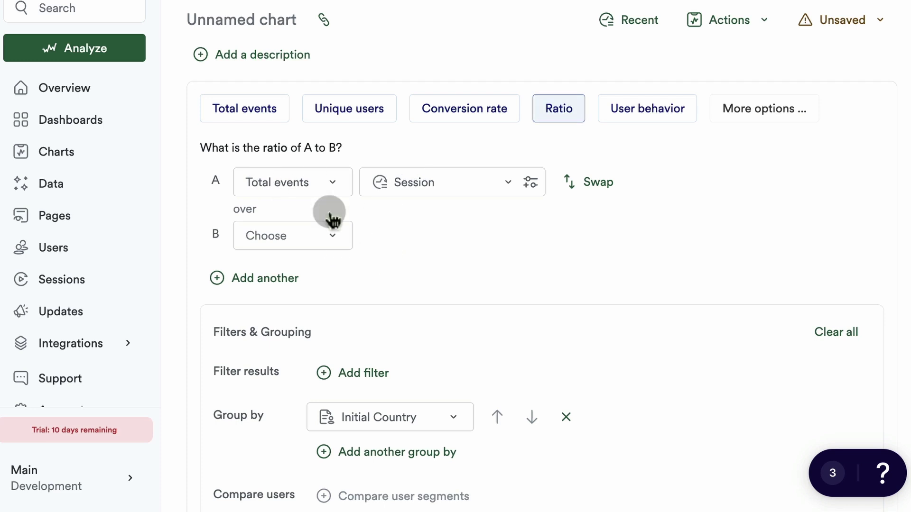
left_click(661, 118)
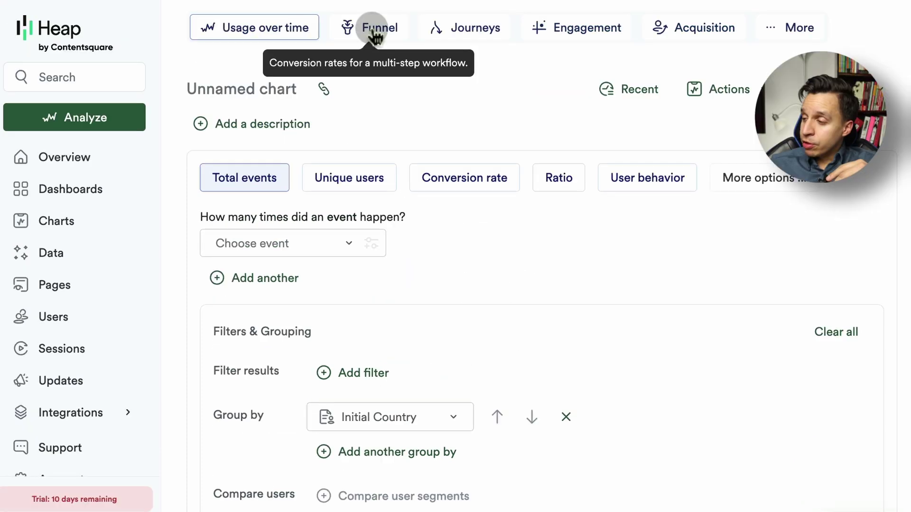
- Switch to the Funnel analysis and build a user funnel with Session as step one and Pageview as step two
left_click(372, 26)
left_click(335, 244)
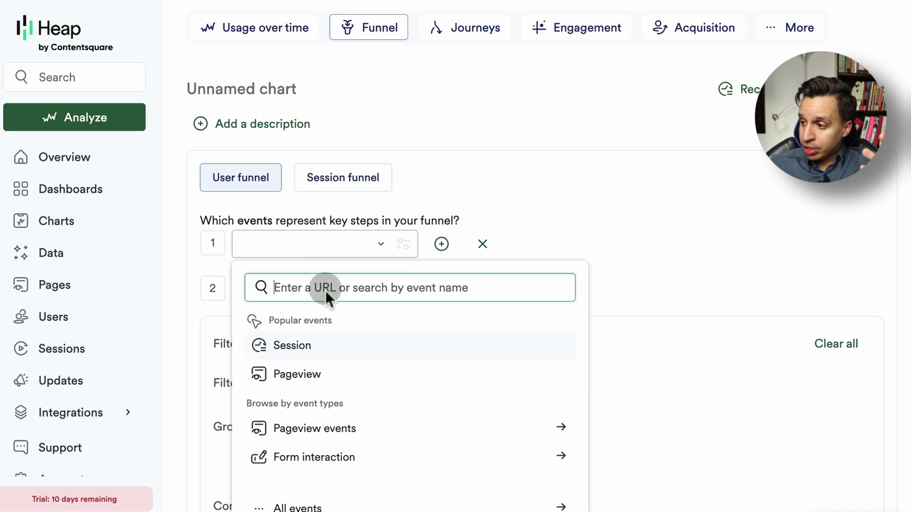
left_click(313, 345)
left_click(316, 289)
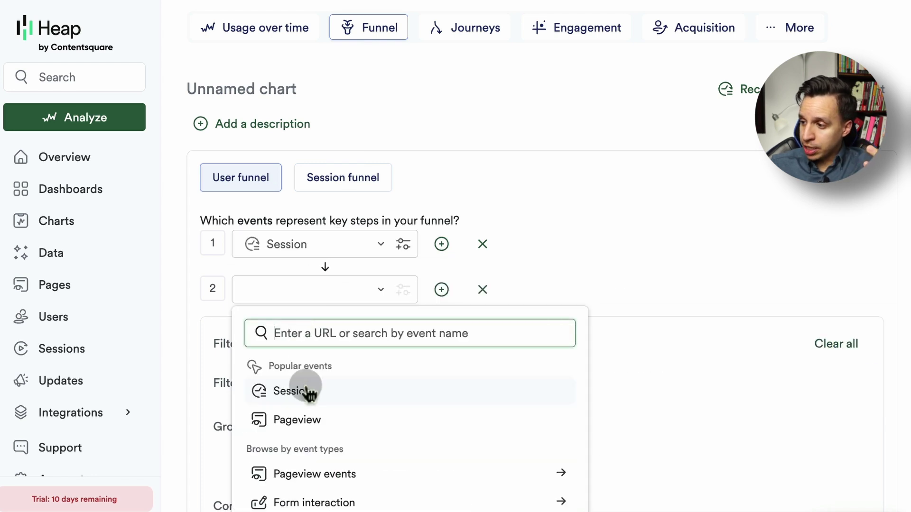
left_click(283, 419)
left_click(309, 297)
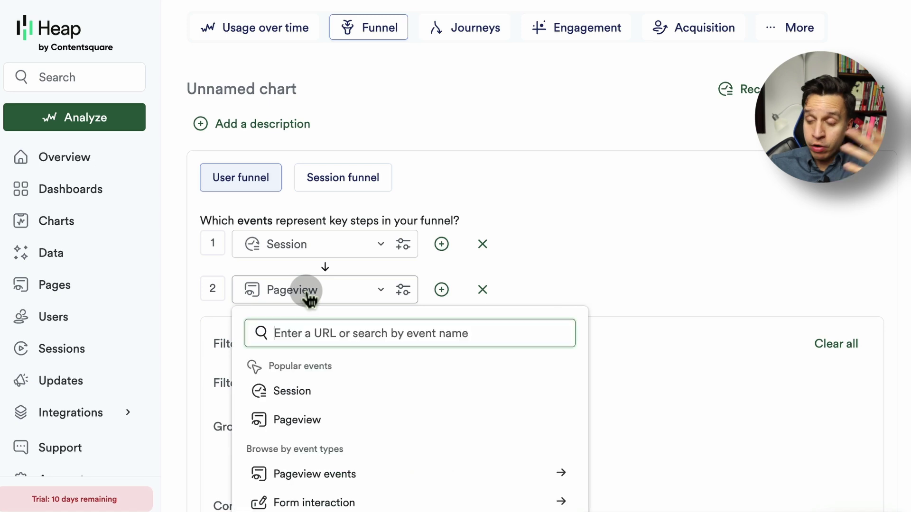
left_click(357, 408)
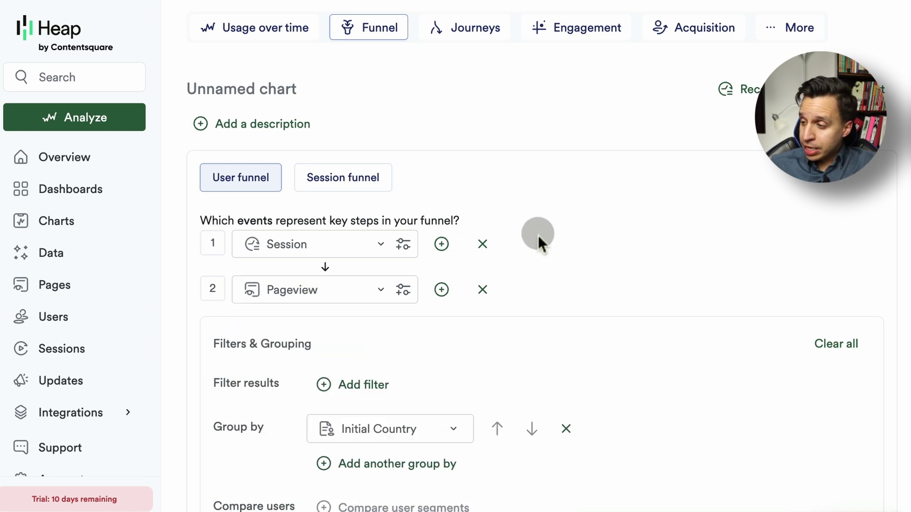
- Review the funnel's event choices, the Session funnel type, and the grouping and date range settings
left_click(299, 251)
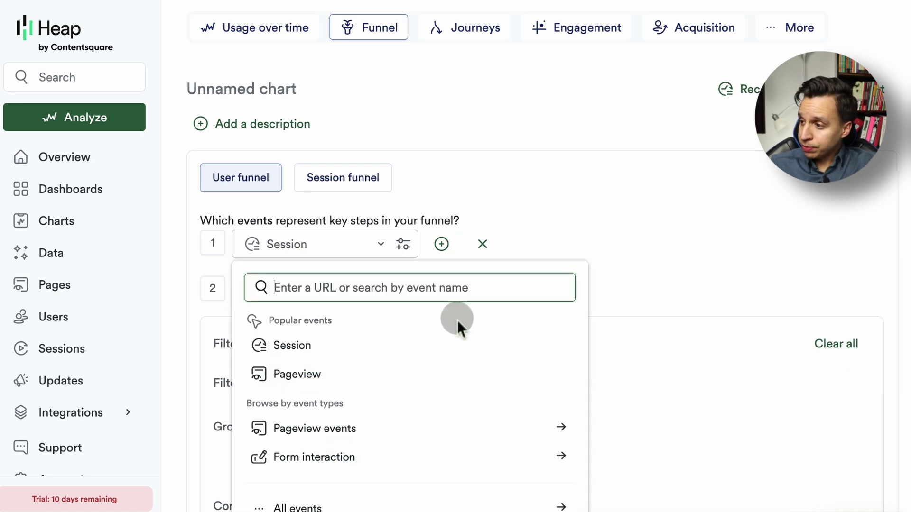
left_click(507, 198)
left_click(355, 179)
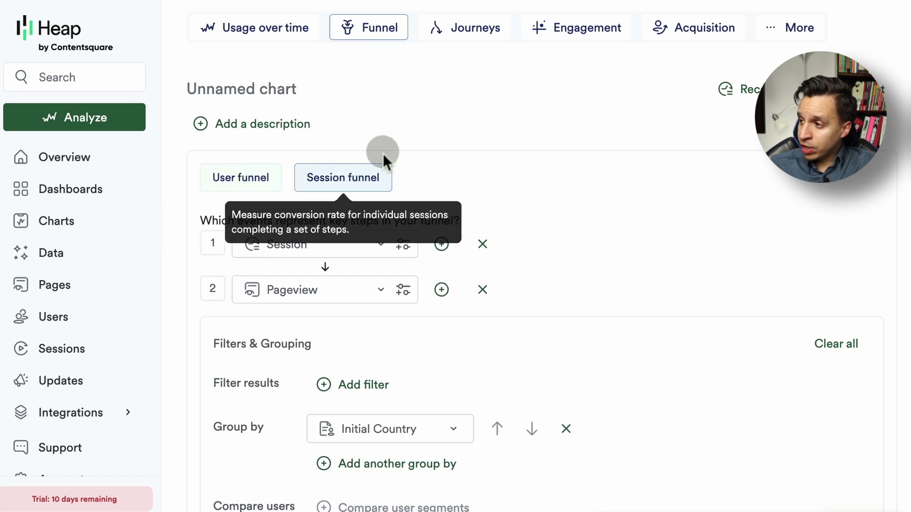
scroll(387, 375, "down", 3)
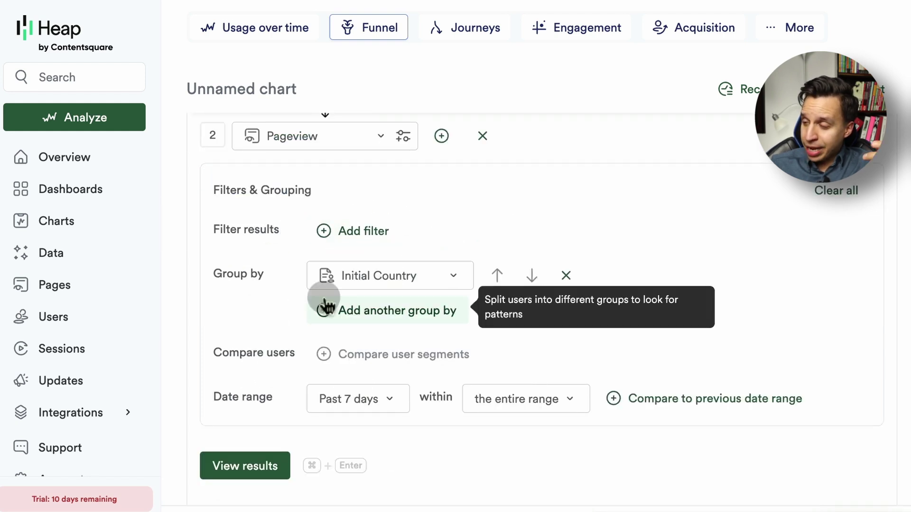
scroll(486, 284, "up", 3)
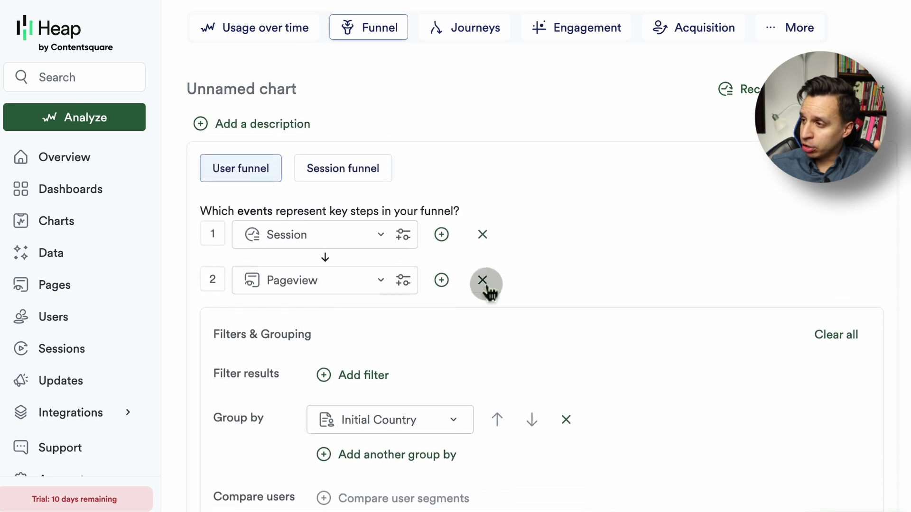
- Preview the Journeys and Engagement analyses using the Session and Pageview events
left_click(468, 26)
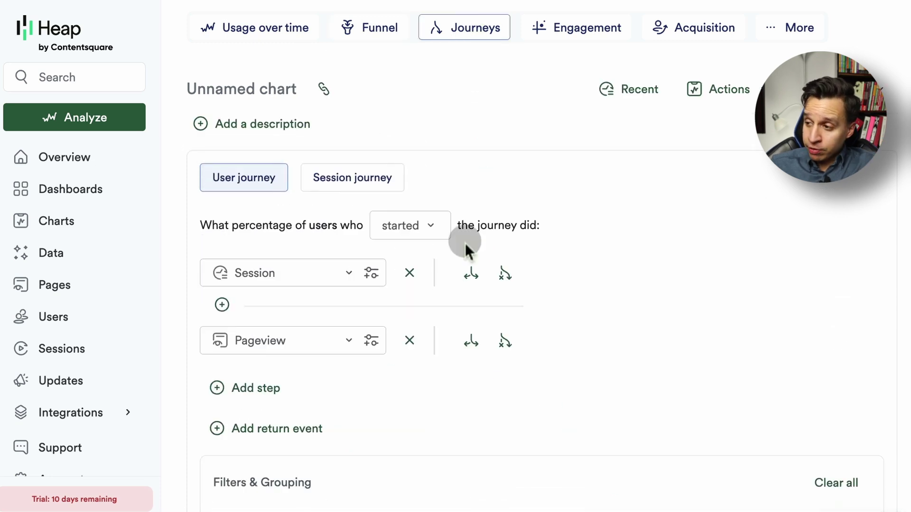
scroll(465, 244, "down", 1)
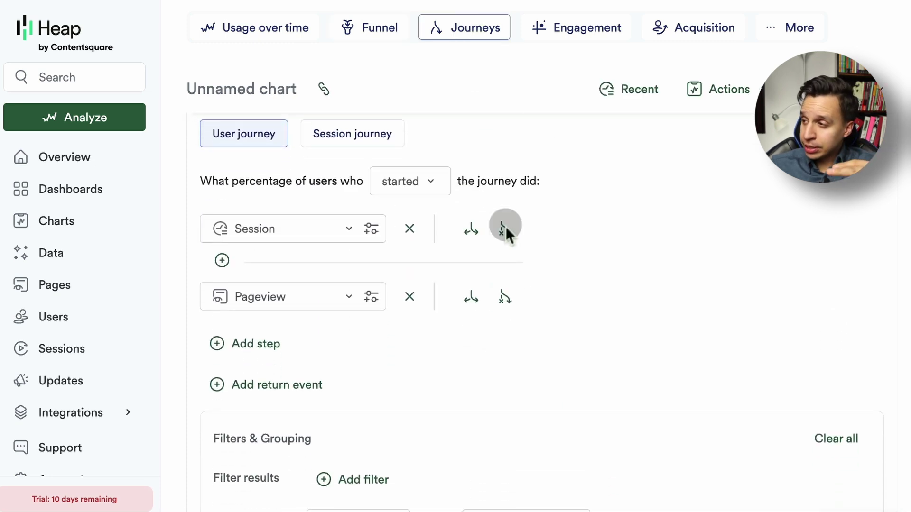
left_click(566, 30)
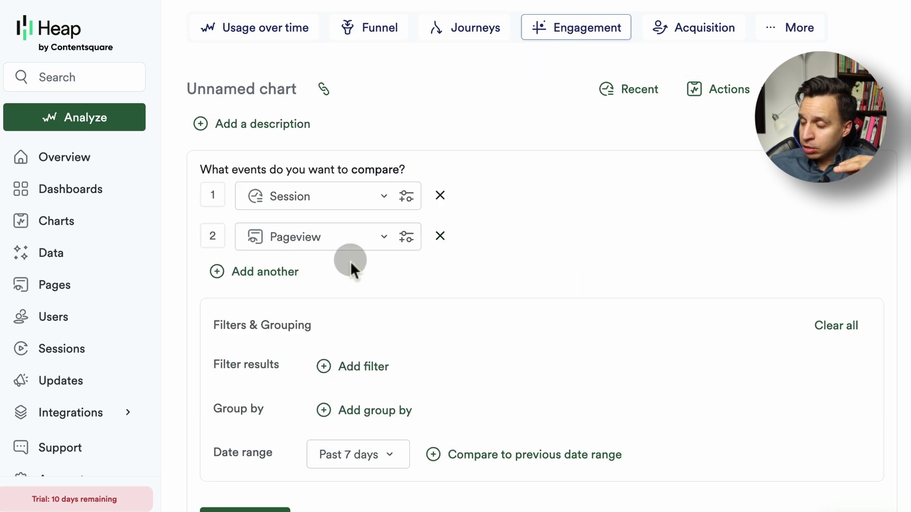
mouse_move(391, 303)
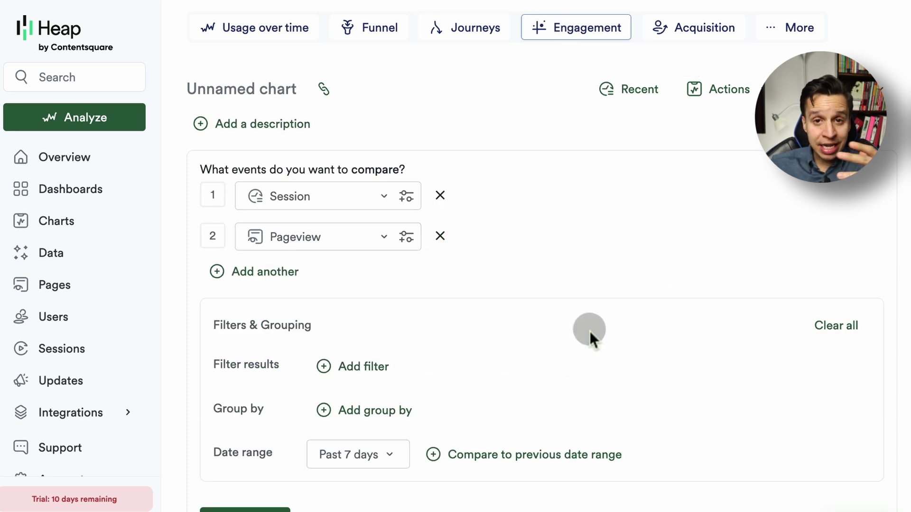
- Open the Acquisition analysis and examine the conditional criteria that define the Initial Marketing Channel property
left_click(705, 29)
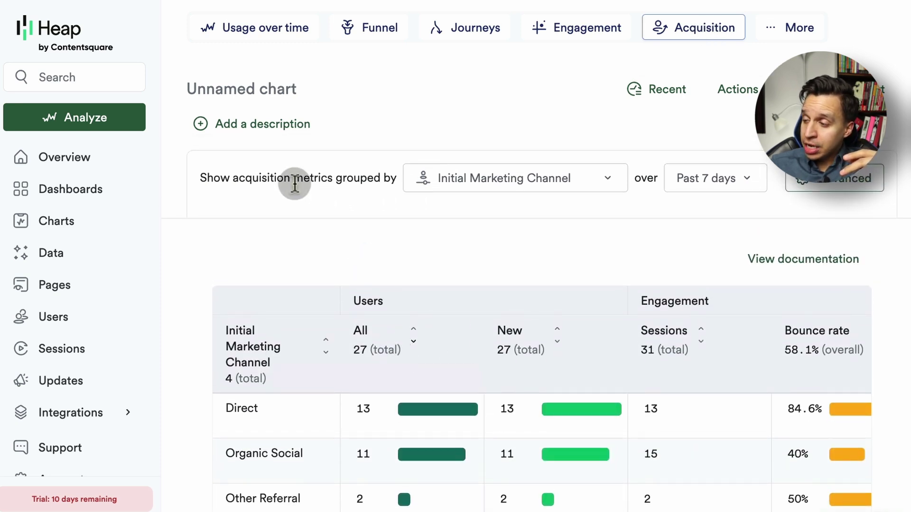
mouse_move(499, 190)
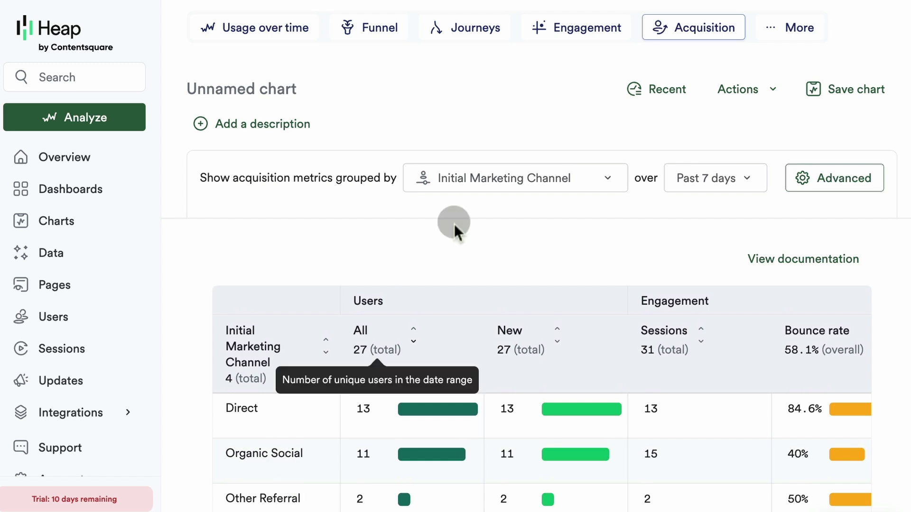
left_click(586, 179)
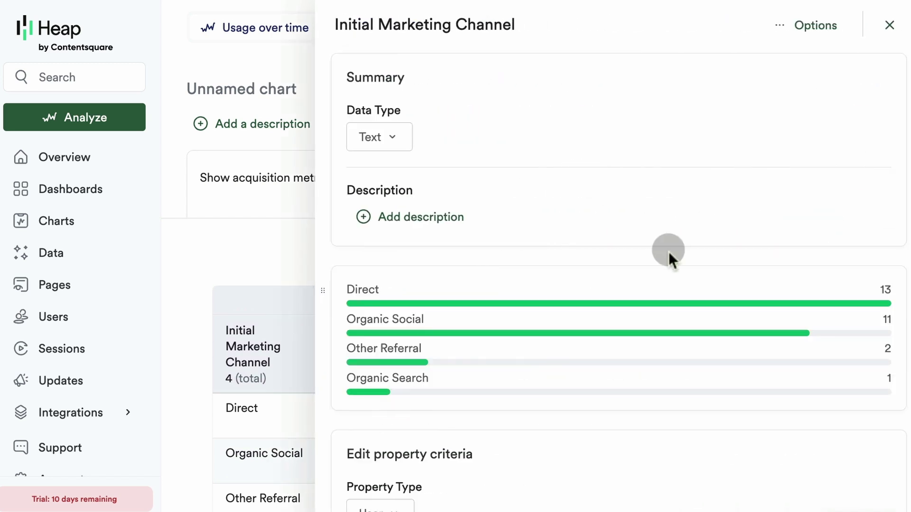
scroll(576, 237, "down", 10)
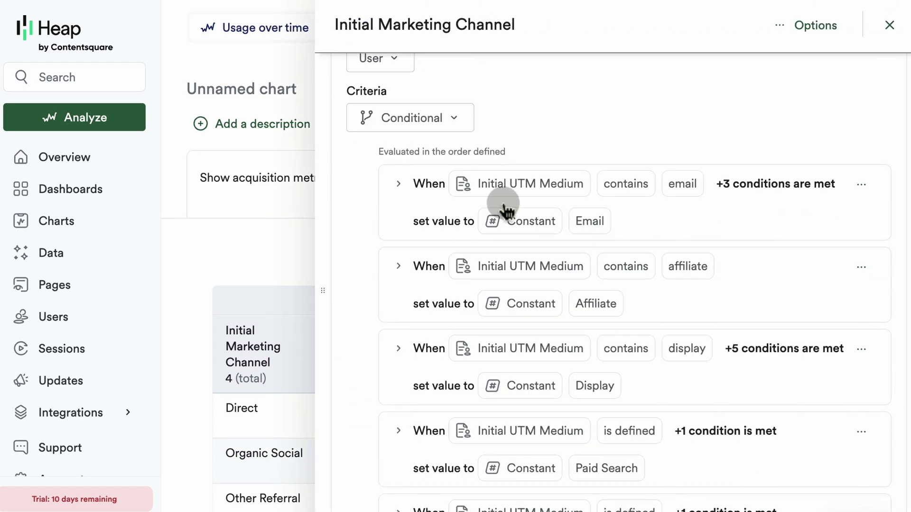
scroll(565, 226, "down", 7)
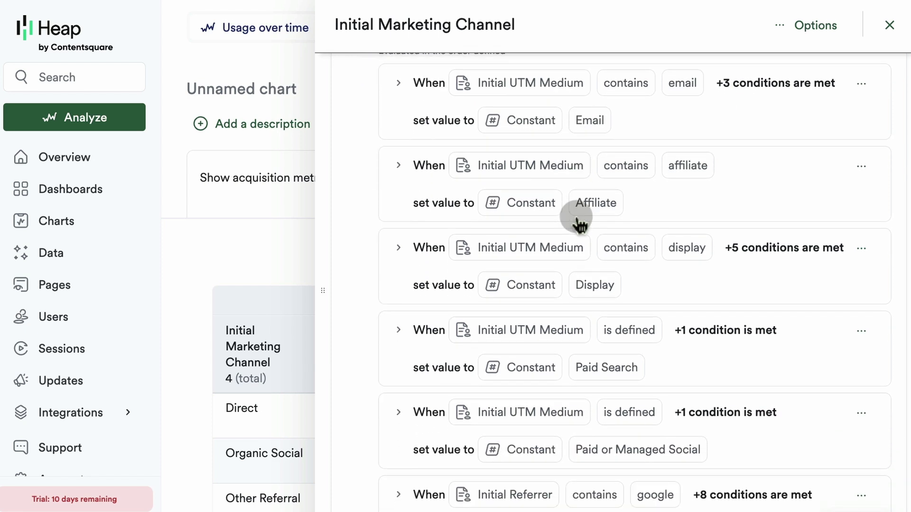
scroll(580, 322, "down", 1)
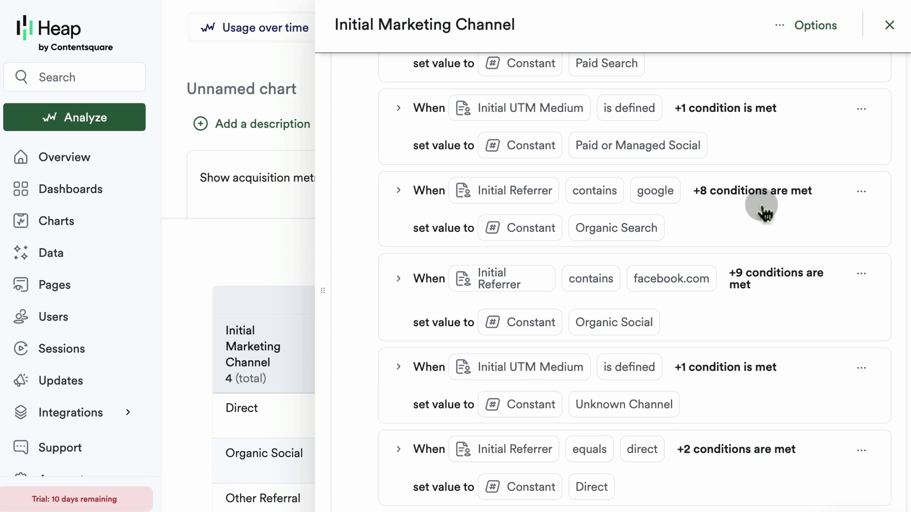
scroll(762, 209, "up", 7)
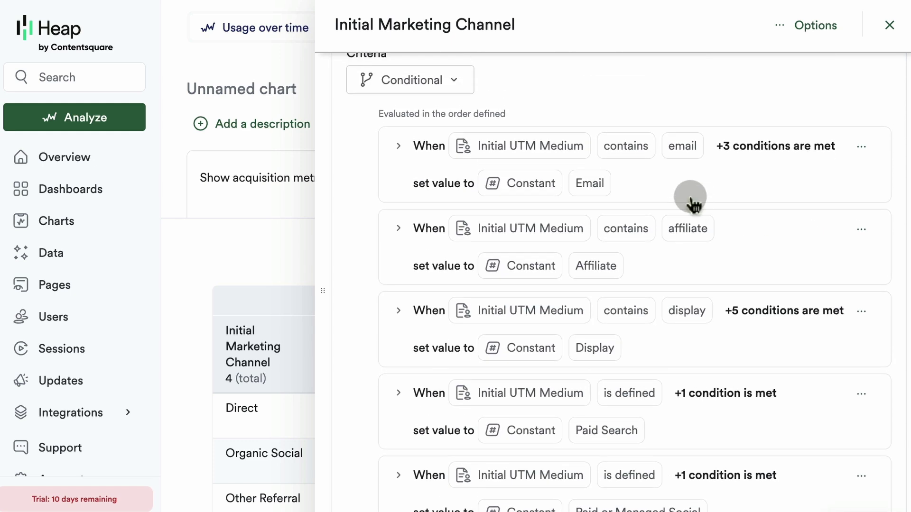
scroll(835, 83, "up", 8)
left_click(889, 24)
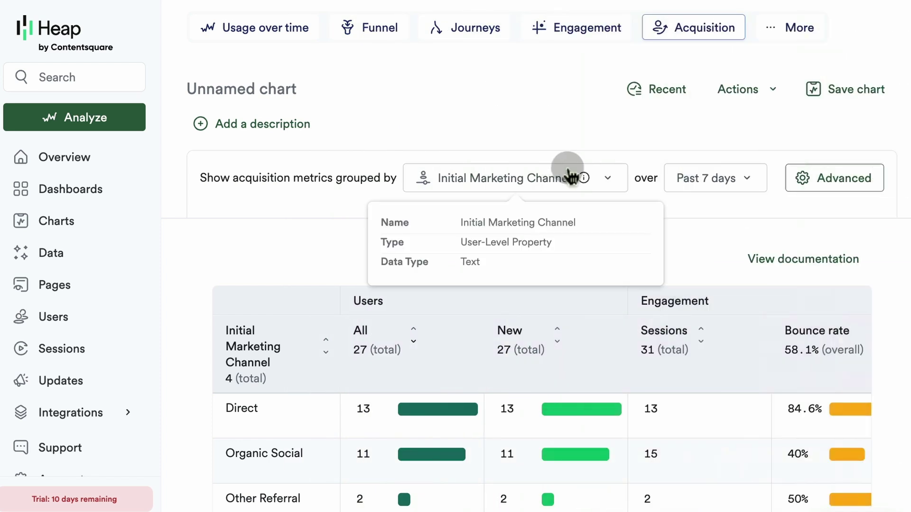
- Open the Retention analysis and look over its start event, return event, grouping, date range and analysis type options
left_click(791, 27)
left_click(814, 68)
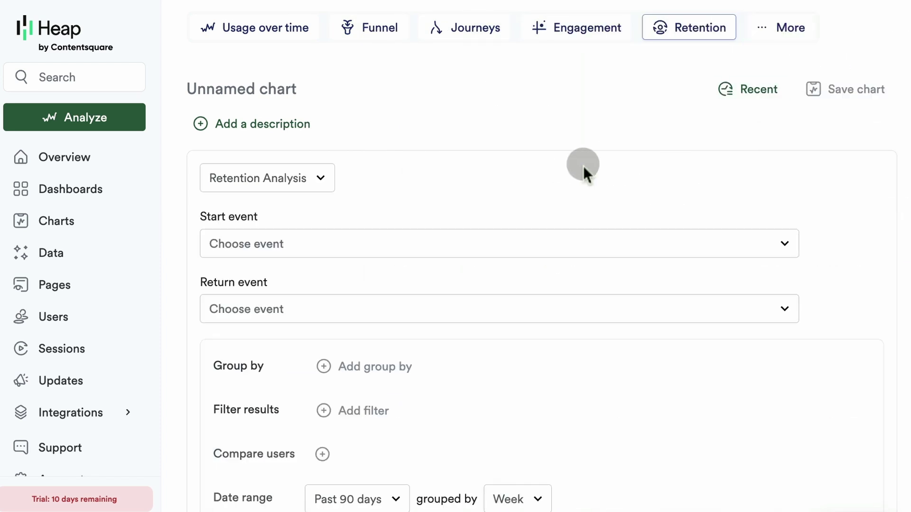
scroll(314, 269, "down", 2)
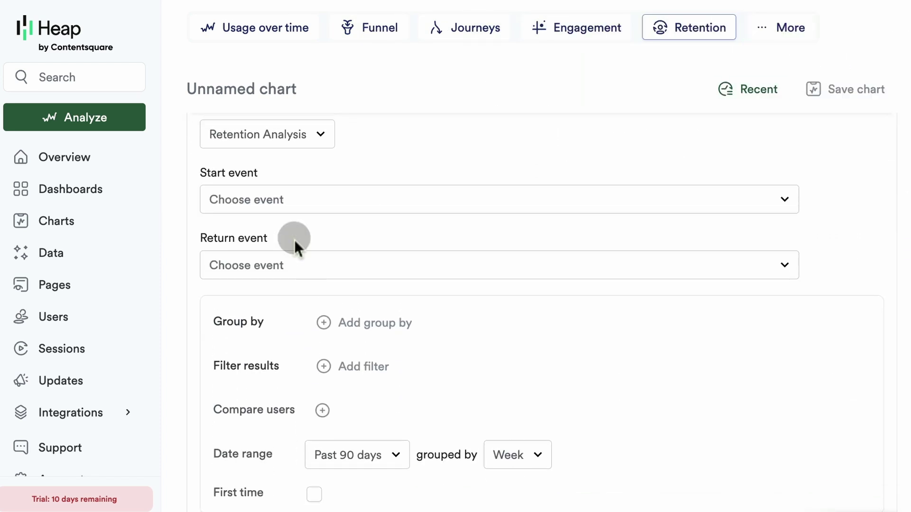
scroll(298, 261, "down", 4)
scroll(295, 237, "up", 5)
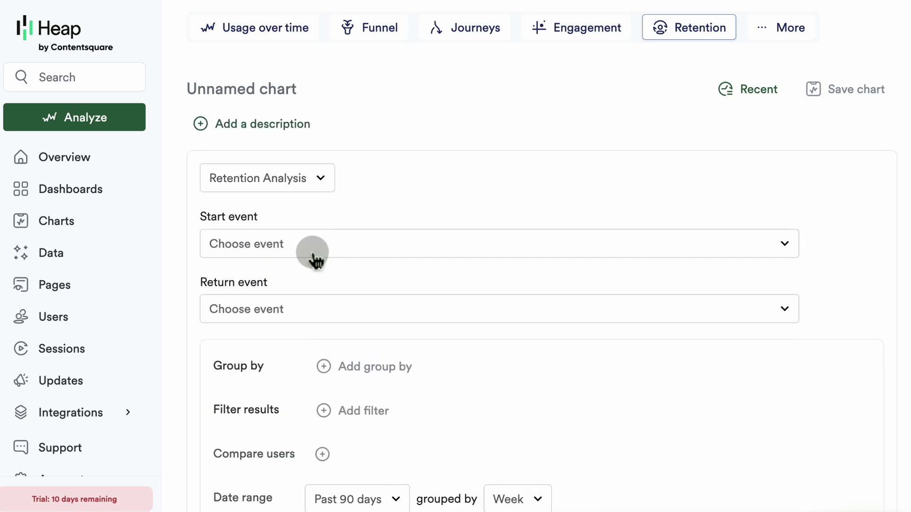
left_click(307, 178)
left_click(286, 245)
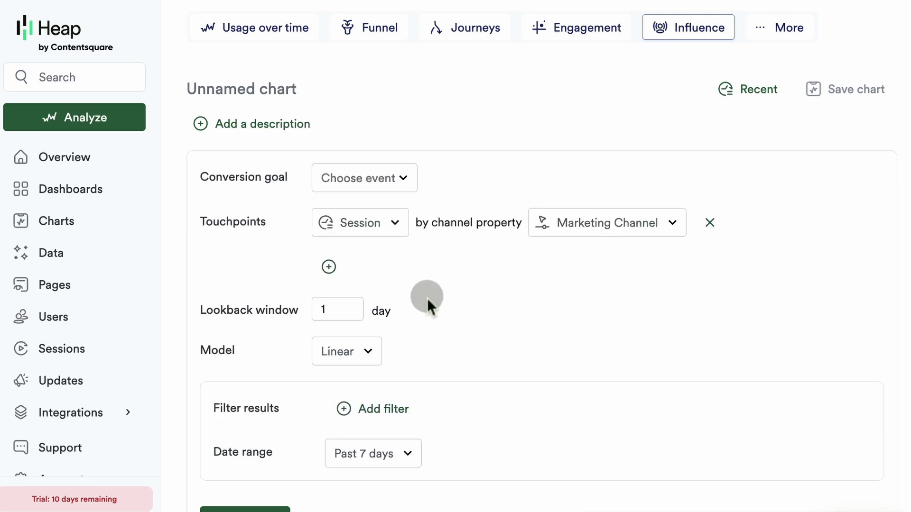
- Set the Influence chart's conversion goal to Pageview and its attribution model to Last Touch
left_click(395, 182)
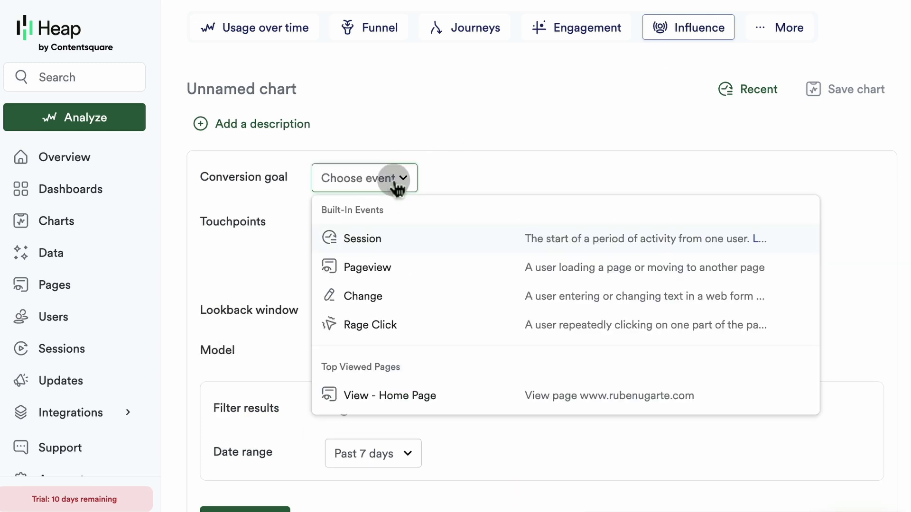
left_click(394, 266)
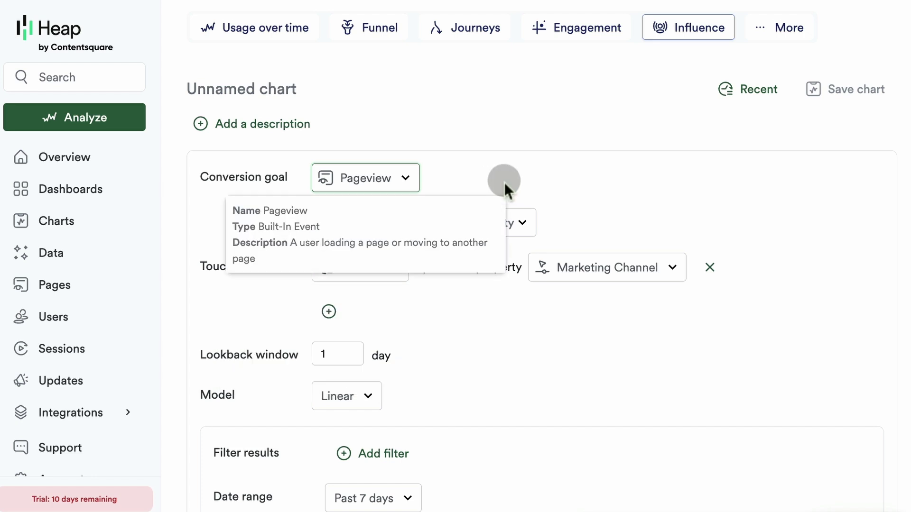
scroll(425, 257, "down", 2)
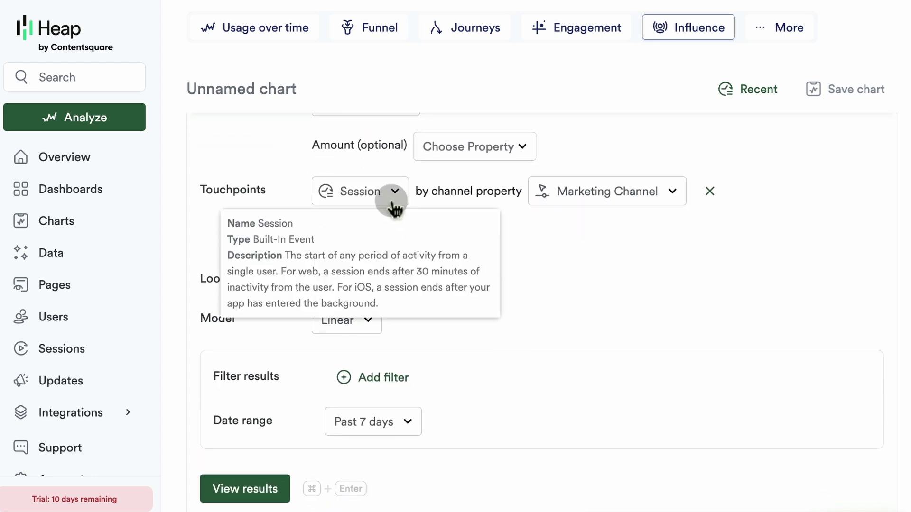
scroll(446, 244, "down", 1)
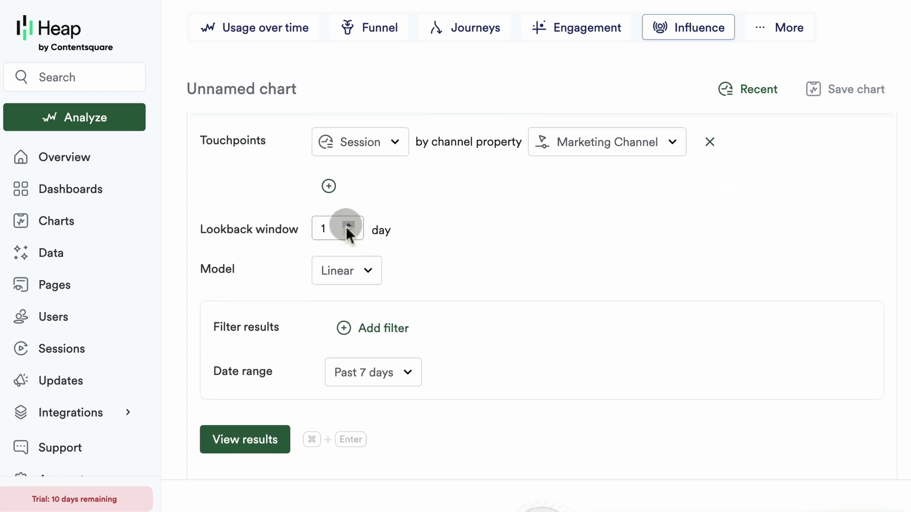
left_click(329, 226)
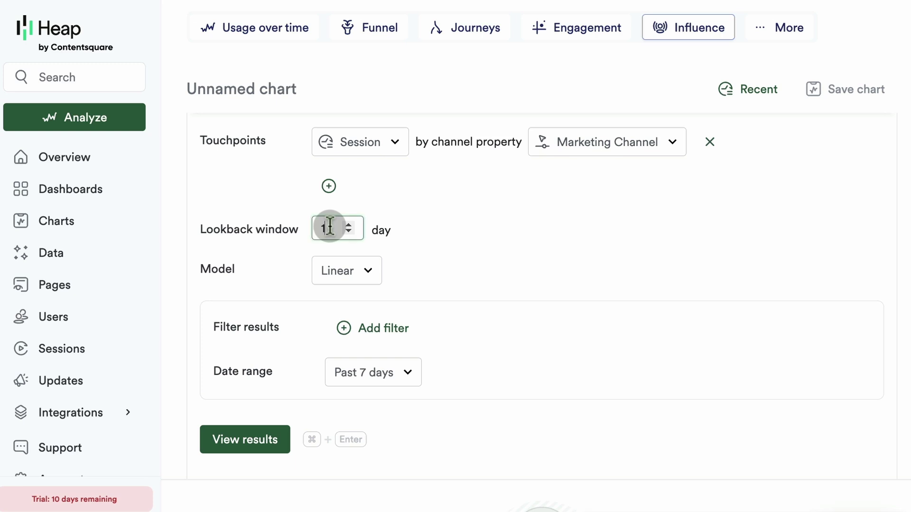
left_click(348, 277)
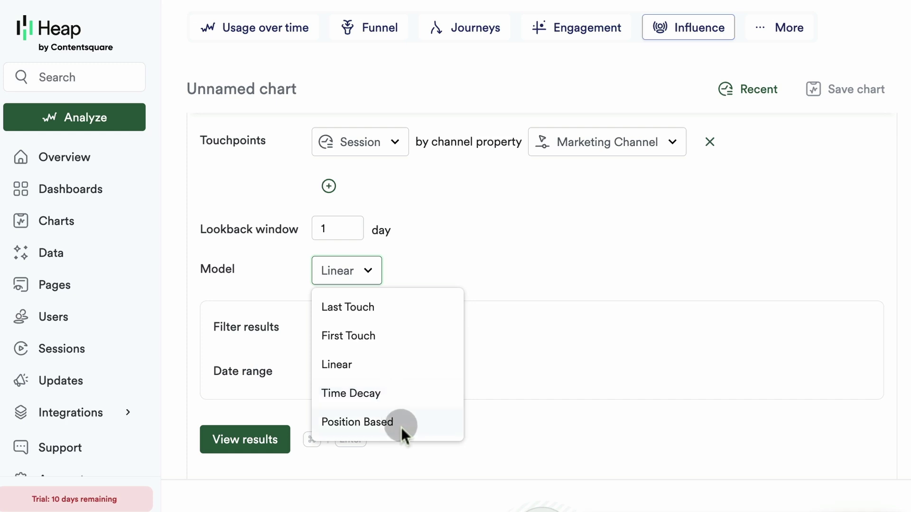
left_click(397, 315)
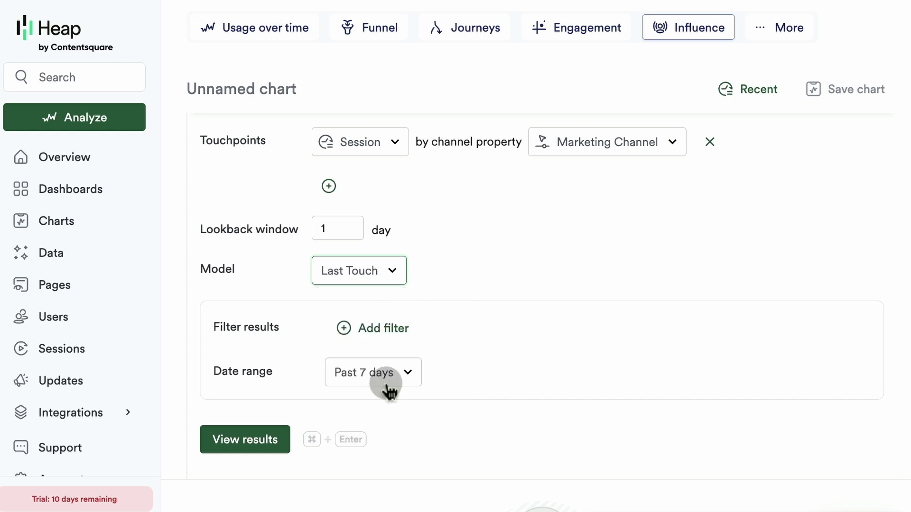
- Generate the influence results for the past 7 days and review the conversions by marketing channel touchpoint
scroll(332, 398, "down", 1)
left_click(273, 407)
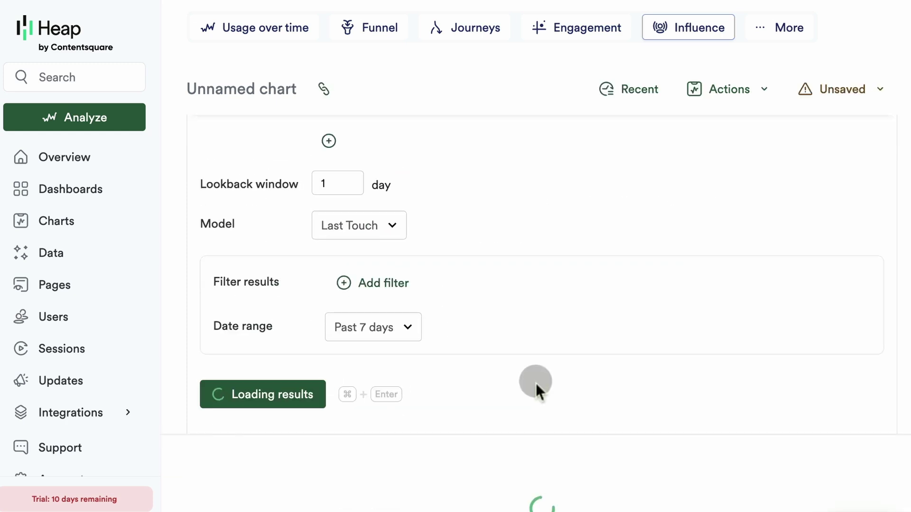
scroll(537, 382, "down", 4)
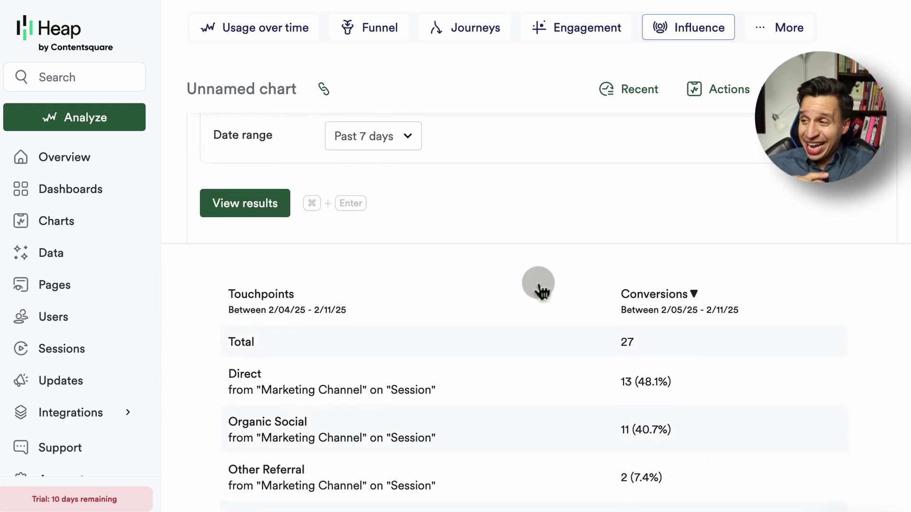
scroll(539, 285, "up", 5)
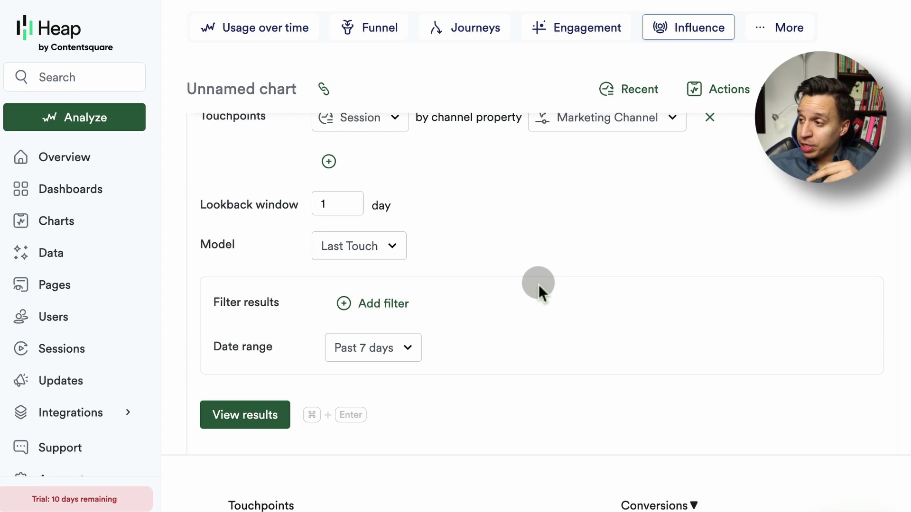
scroll(539, 284, "up", 3)
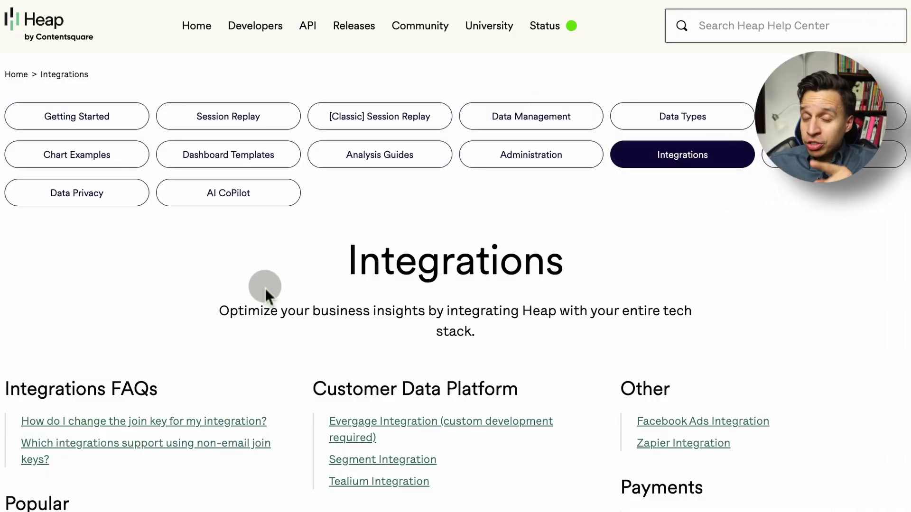
- Look through the Heap Help Center's integrations by category, including A/B testing, data warehouses, commerce, CRM and marketing automation
scroll(320, 317, "down", 5)
scroll(320, 317, "down", 8)
scroll(304, 238, "down", 7)
scroll(304, 238, "up", 7)
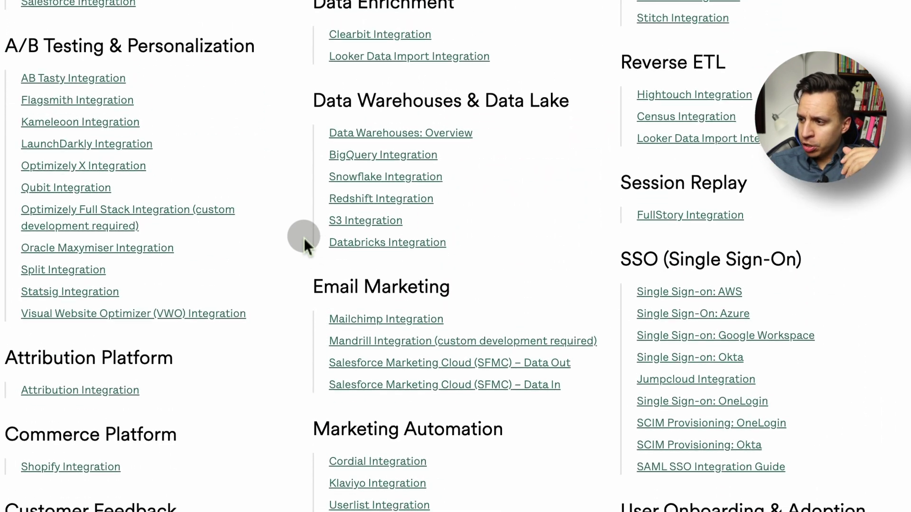
scroll(304, 238, "down", 1)
scroll(304, 238, "up", 2)
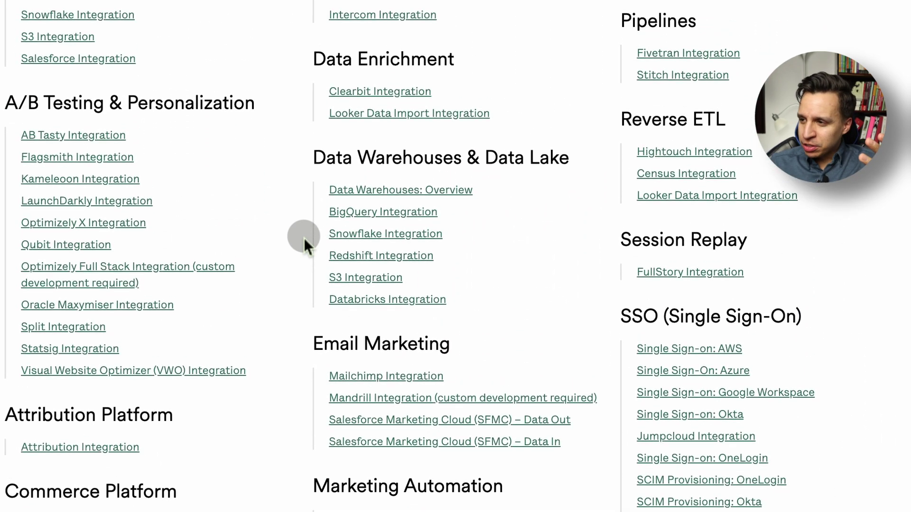
scroll(304, 238, "up", 2)
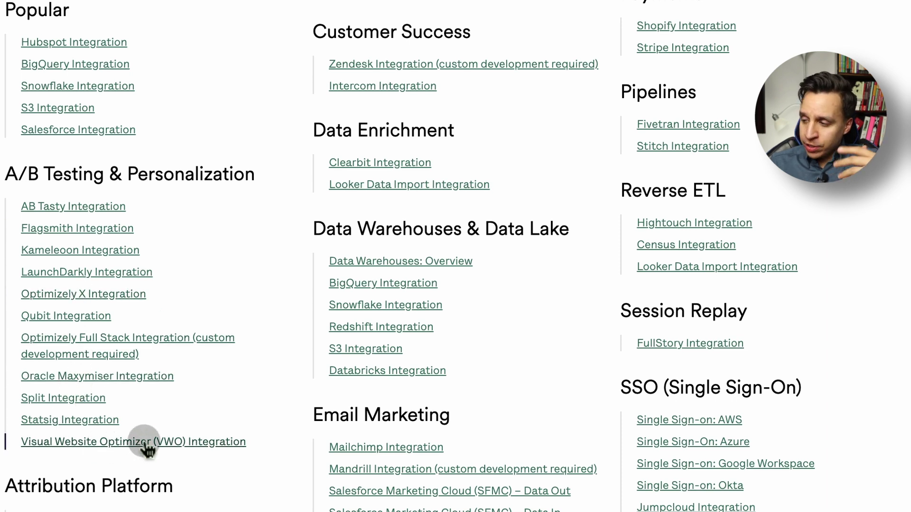
scroll(187, 451, "down", 6)
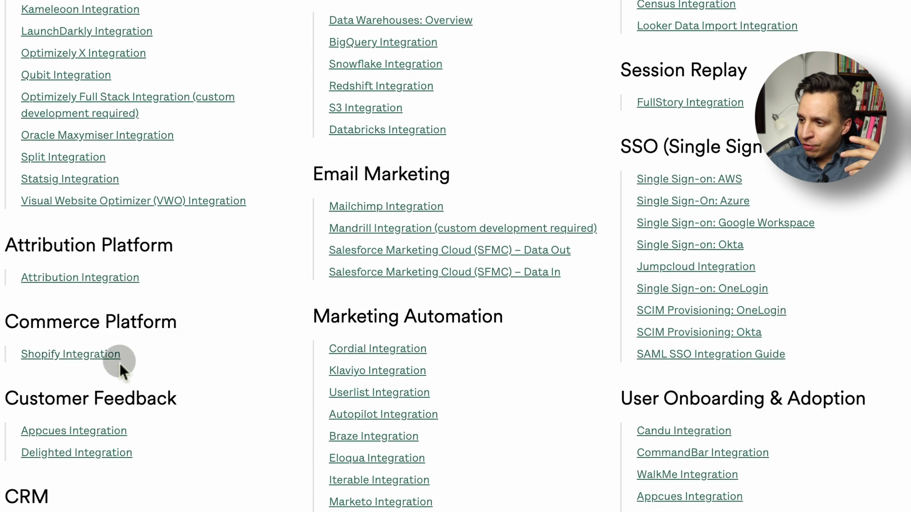
scroll(244, 440, "down", 2)
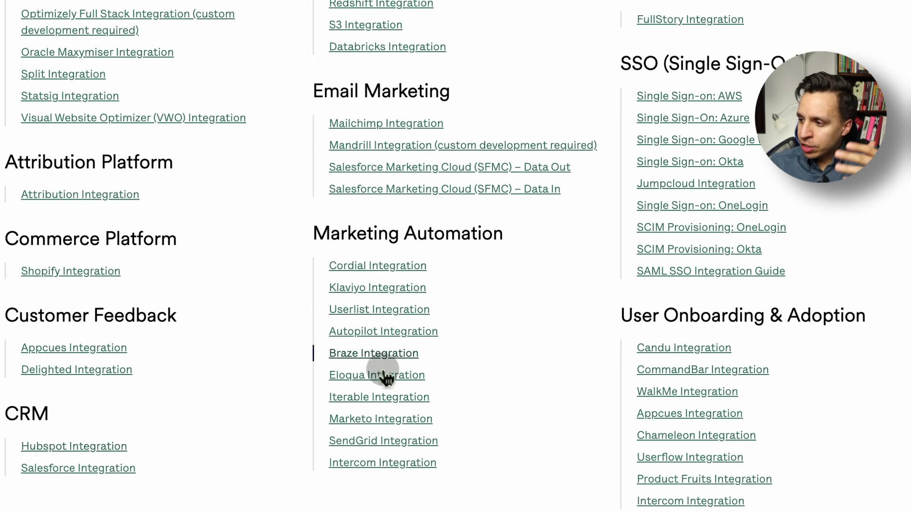
scroll(377, 363, "up", 7)
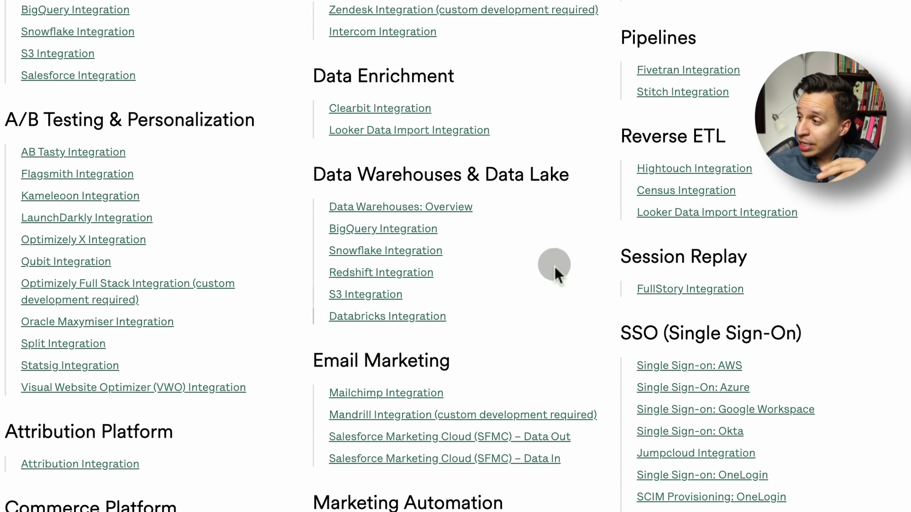
- Open the Reverse ETL category to check its integrations, and return to the full integrations list
left_click(684, 138)
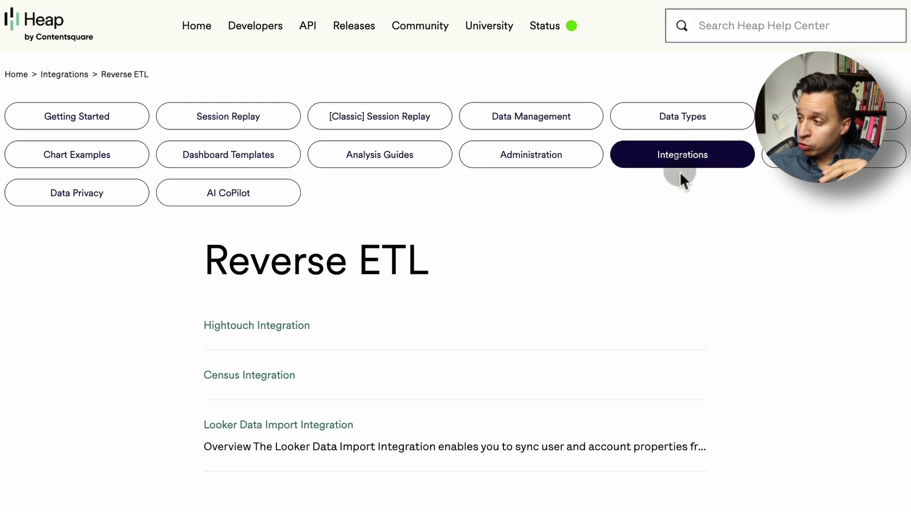
key("alt+Left")
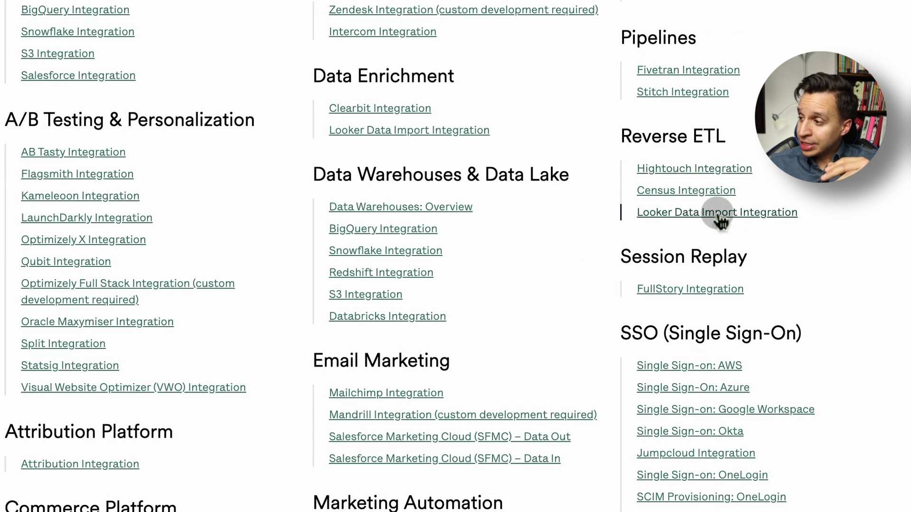
scroll(726, 216, "up", 1)
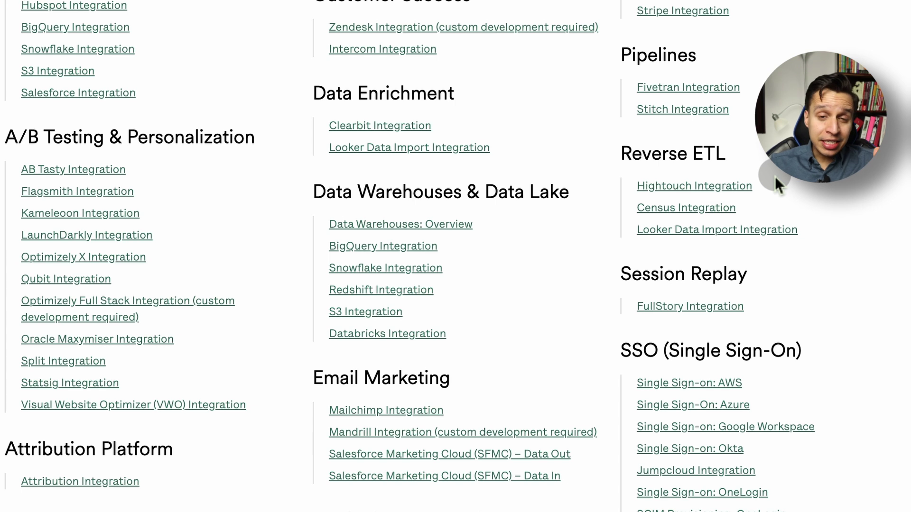